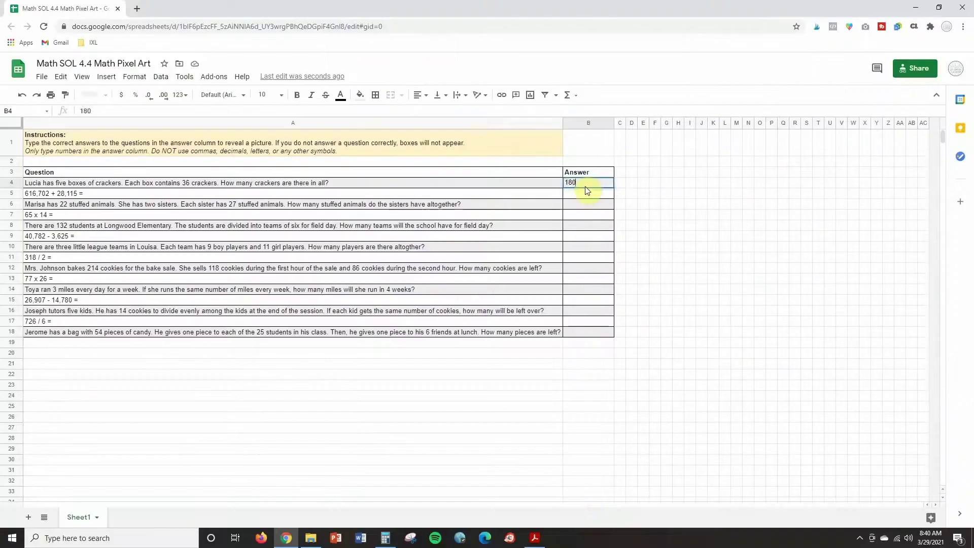
Step: Confirm 180 in B4, then enter the answers 644817, 76, 910, 22 and 37157 in cells B5 to B9
{"action": "key", "text": "Return"}
{"action": "type", "text": "644817"}
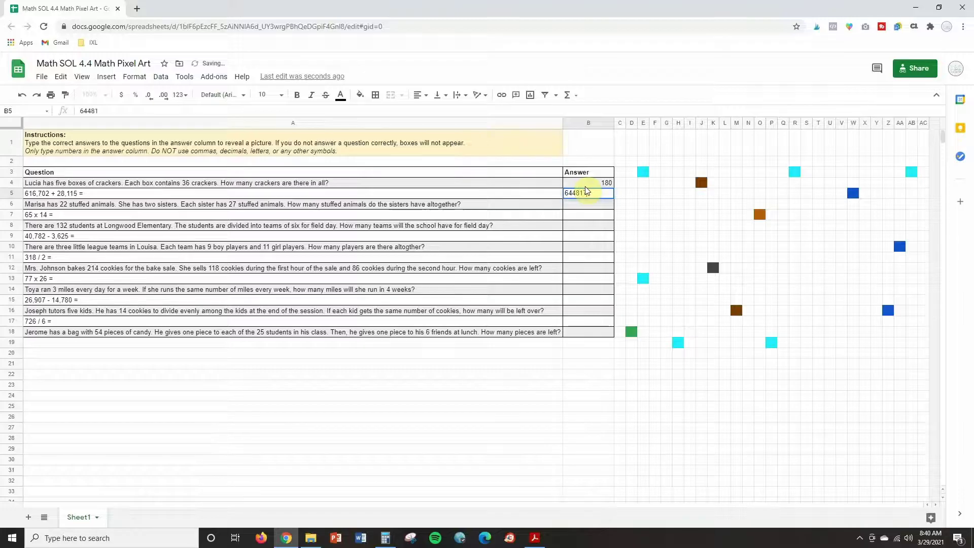
{"action": "key", "text": "Return"}
{"action": "type", "text": "76"}
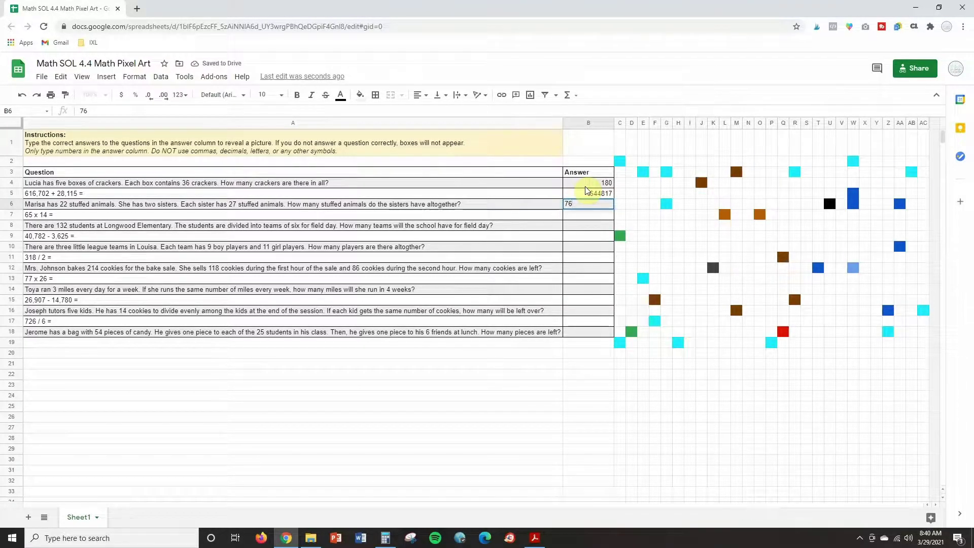
{"action": "key", "text": "Return"}
{"action": "type", "text": "910"}
{"action": "key", "text": "Return"}
{"action": "type", "text": "22"}
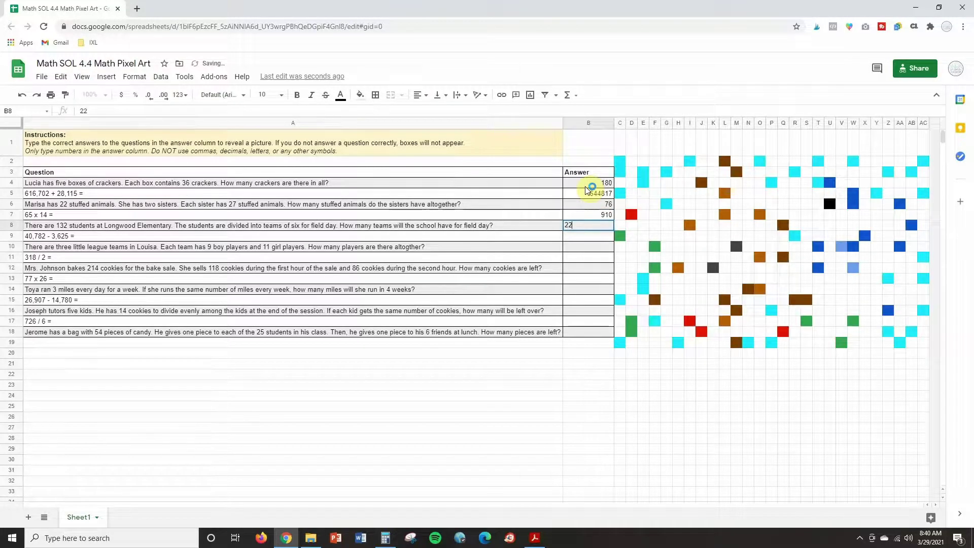
{"action": "key", "text": "Return"}
{"action": "type", "text": "37157"}
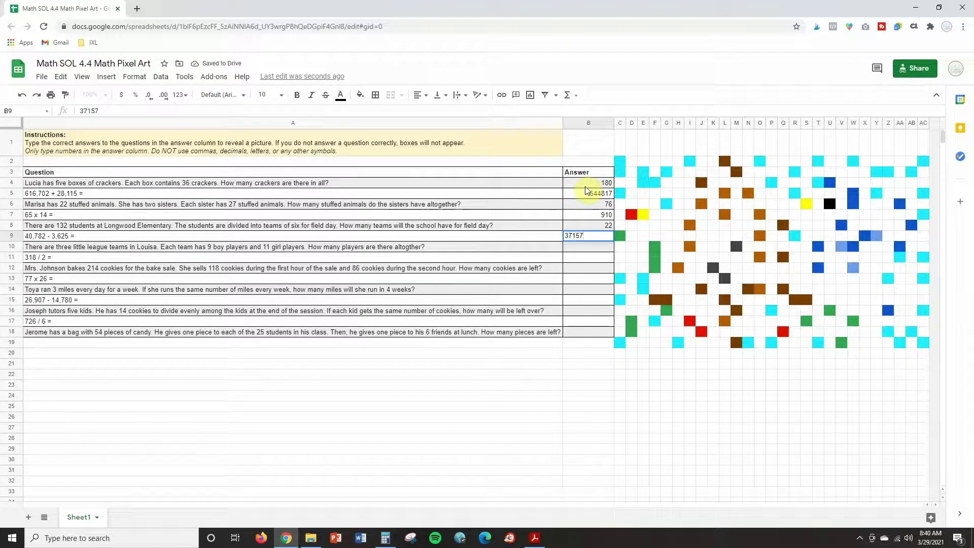
{"action": "key", "text": "Return"}
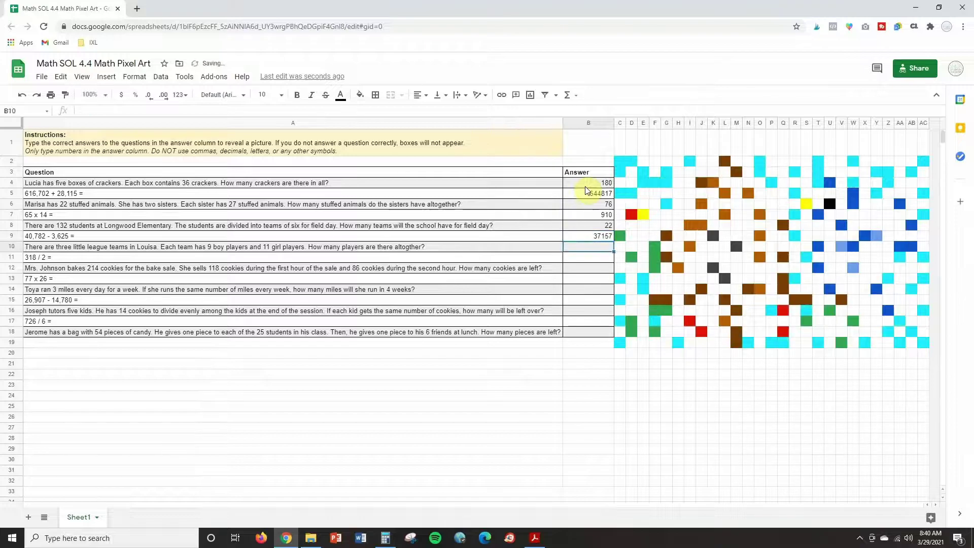
Step: Enter the answers 60, 159, 10 and 2002 in cells B10 to B13
{"action": "type", "text": "60"}
{"action": "key", "text": "Return"}
{"action": "type", "text": "159"}
{"action": "key", "text": "Return"}
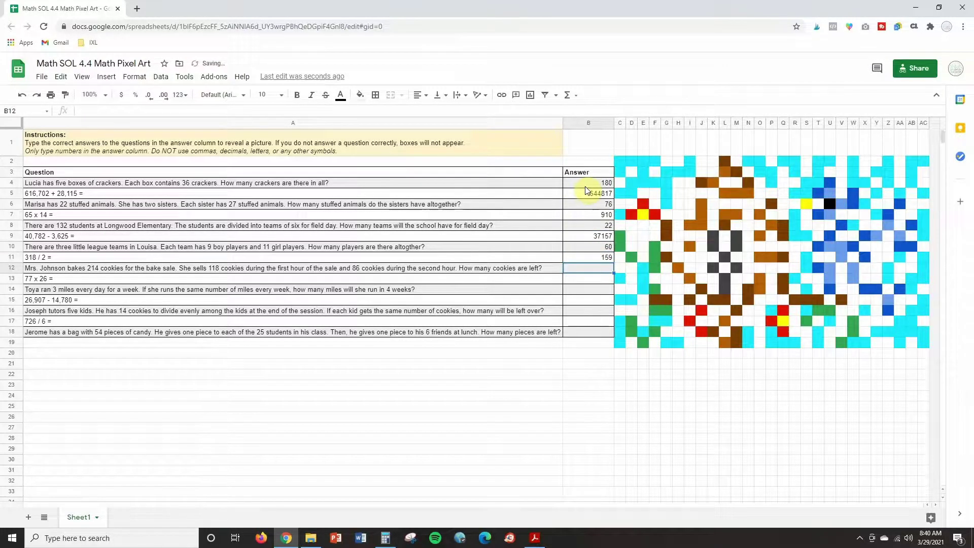
{"action": "type", "text": "10"}
{"action": "key", "text": "Return"}
{"action": "type", "text": "2002"}
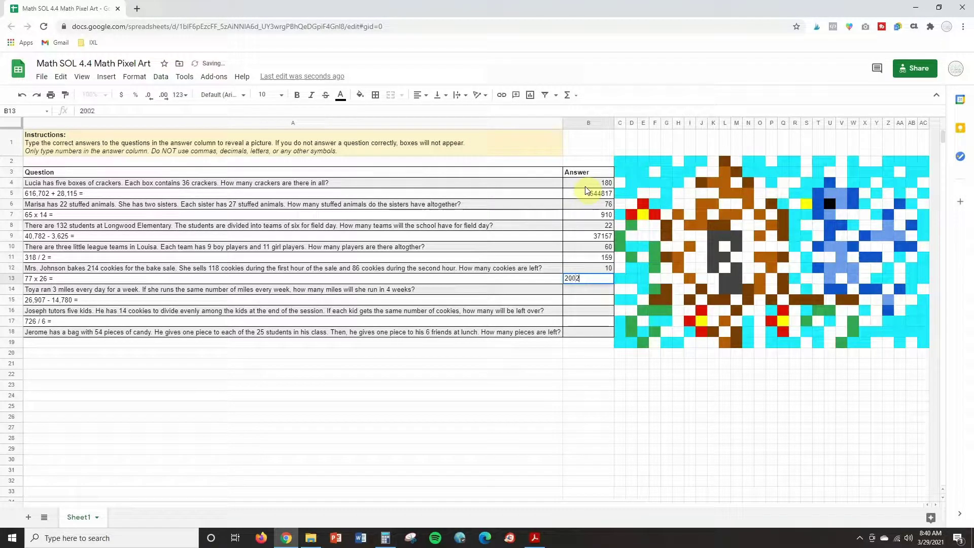
{"action": "key", "text": "Return"}
Step: Enter the answers 84, 12127, 4 and 121 in cells B14 to B17
{"action": "type", "text": "84"}
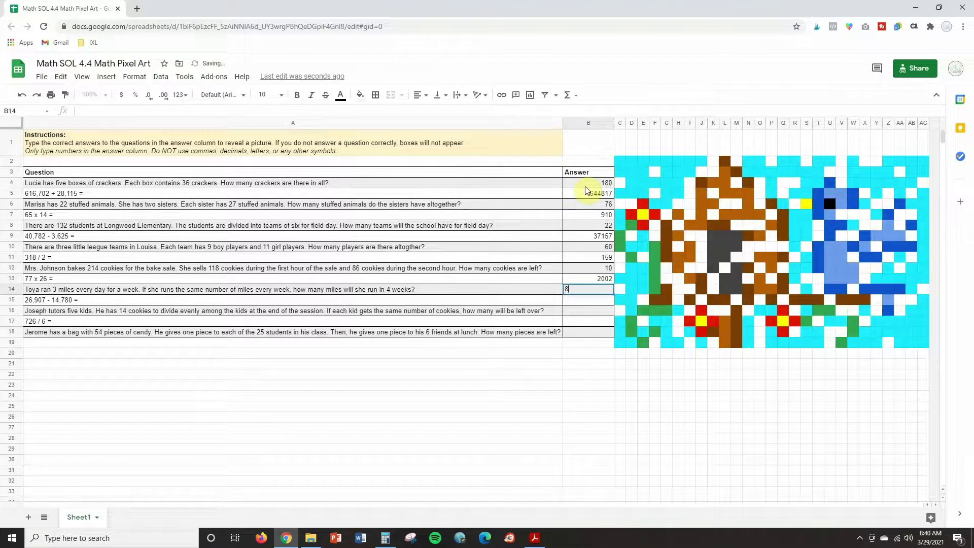
{"action": "key", "text": "Return"}
{"action": "type", "text": "12127"}
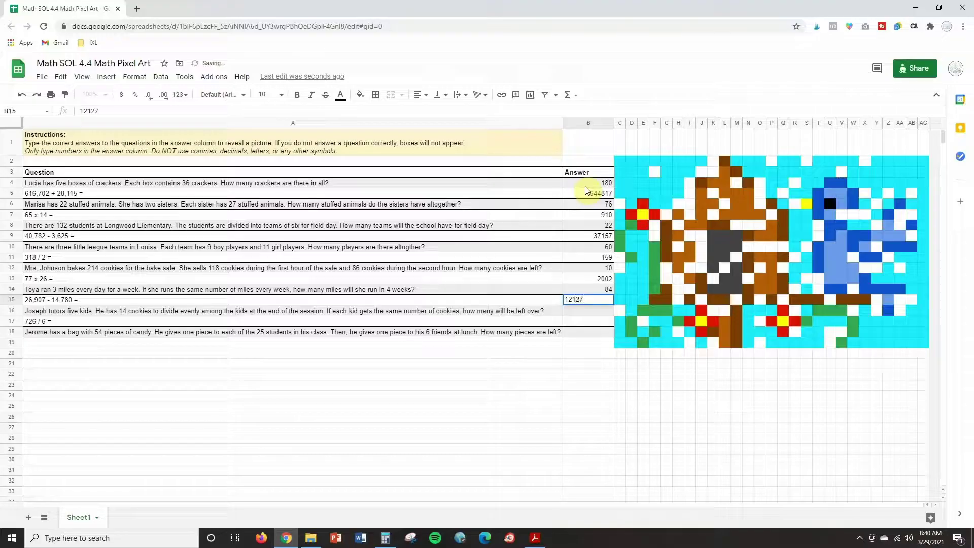
{"action": "key", "text": "Return"}
{"action": "type", "text": "4"}
{"action": "key", "text": "Return"}
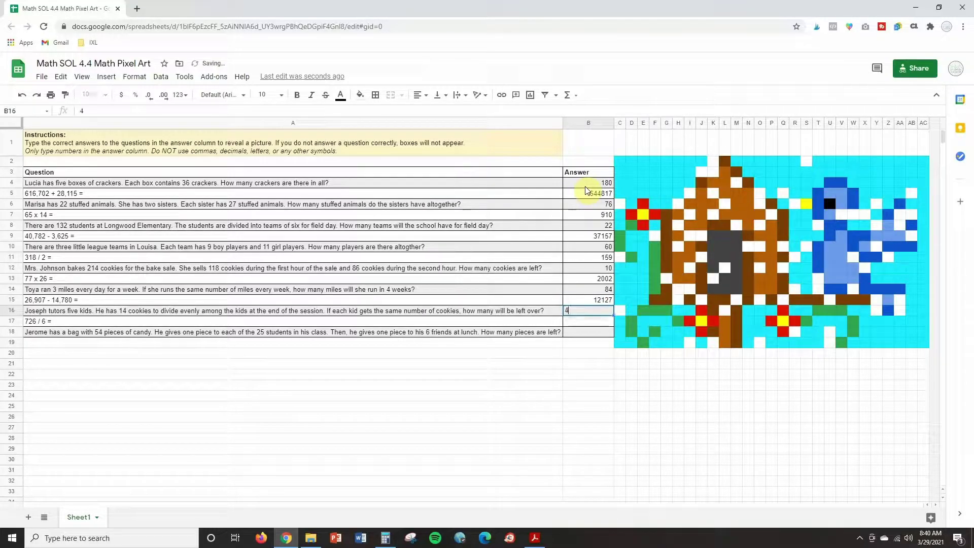
{"action": "type", "text": "121"}
{"action": "key", "text": "Return"}
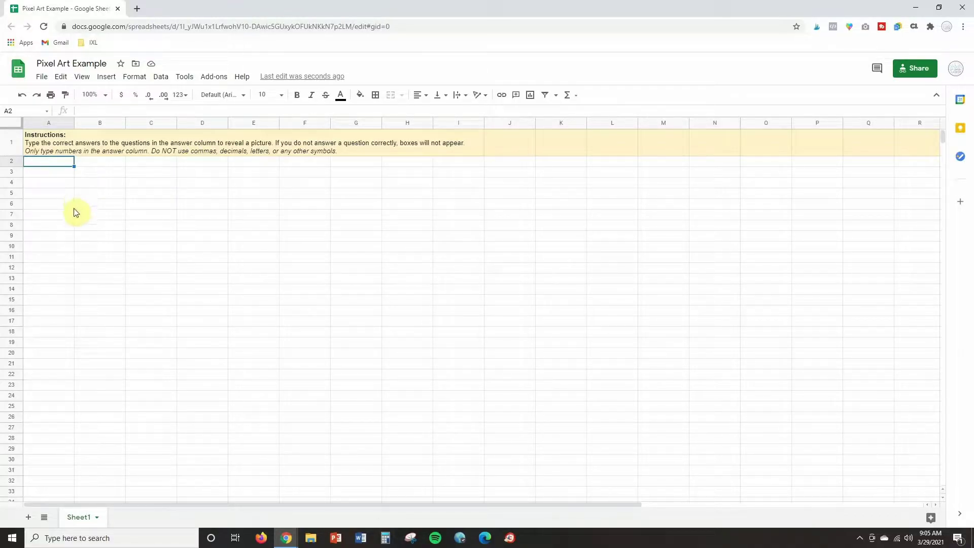
Step: In the Pixel Art Example sheet, enter the header "Question" in A3 and widen column A to about five times its width
{"action": "left_click", "coordinate": [66, 175]}
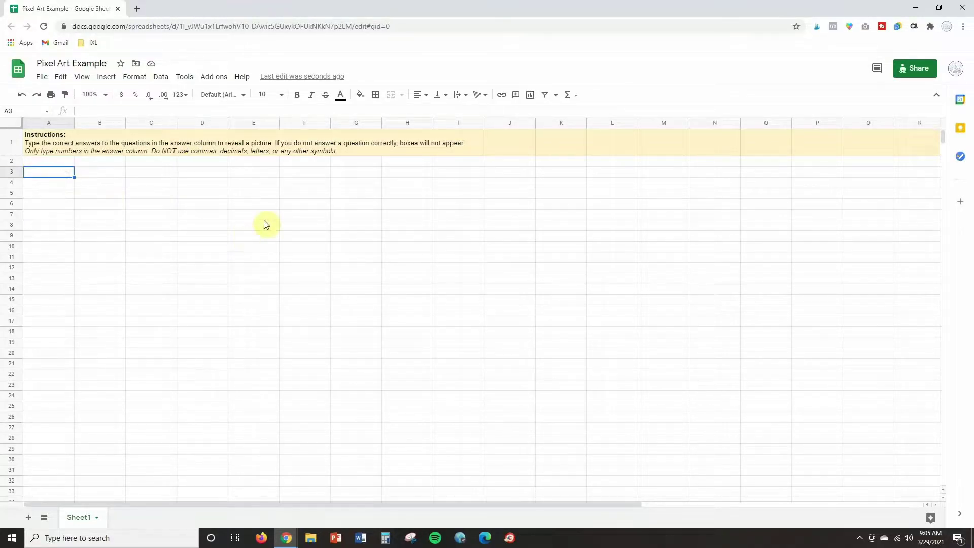
{"action": "type", "text": "Questions"}
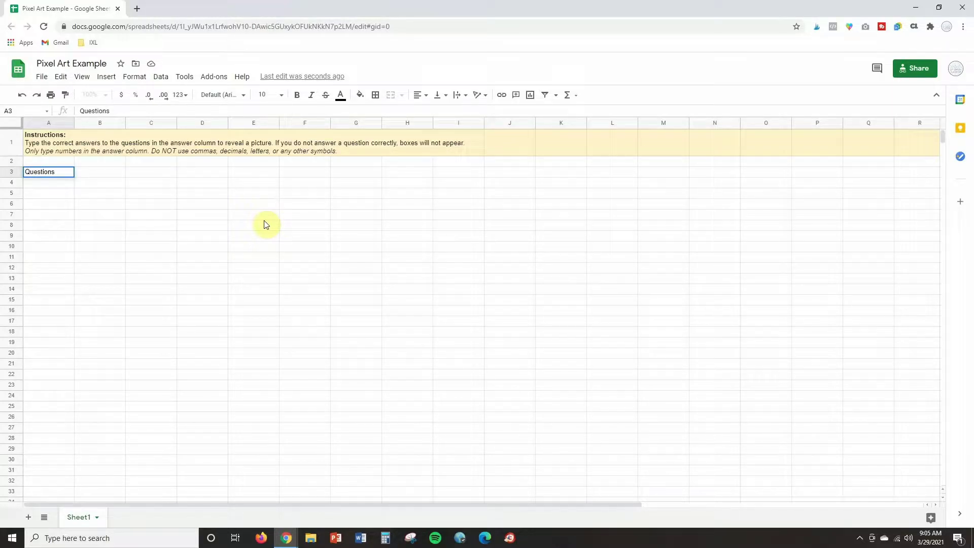
{"action": "key", "text": "BackSpace"}
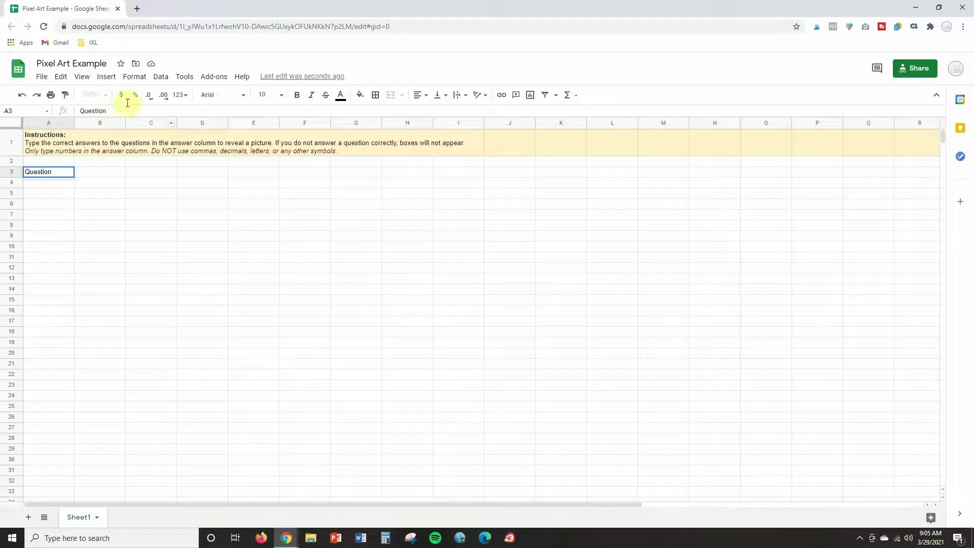
{"action": "left_click_drag", "start_coordinate": [74, 125], "coordinate": [279, 151]}
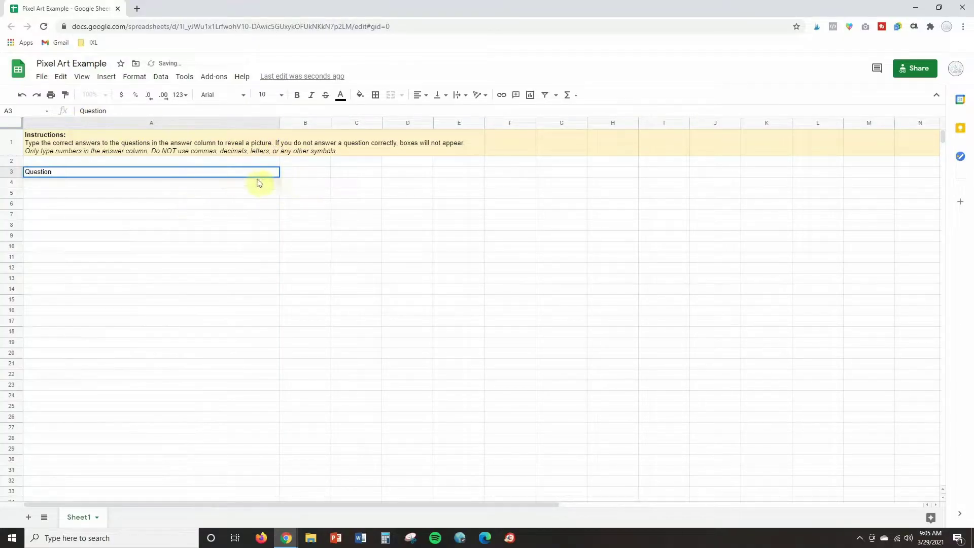
Step: Enter the header "Answer" in B3 and make both headers in A3:B3 bold
{"action": "left_click", "coordinate": [290, 174]}
{"action": "type", "text": "Answer"}
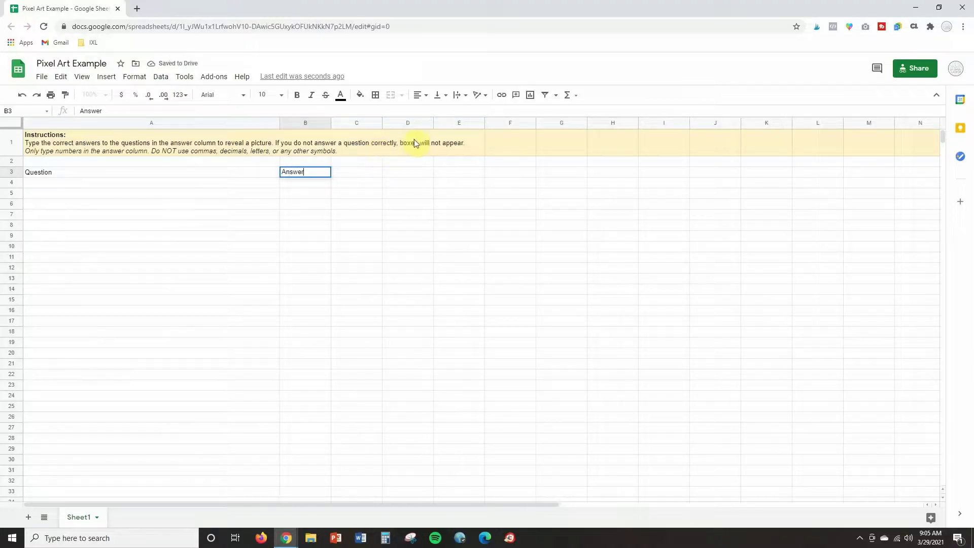
{"action": "key", "text": "Tab"}
{"action": "left_click_drag", "start_coordinate": [304, 175], "coordinate": [244, 175]}
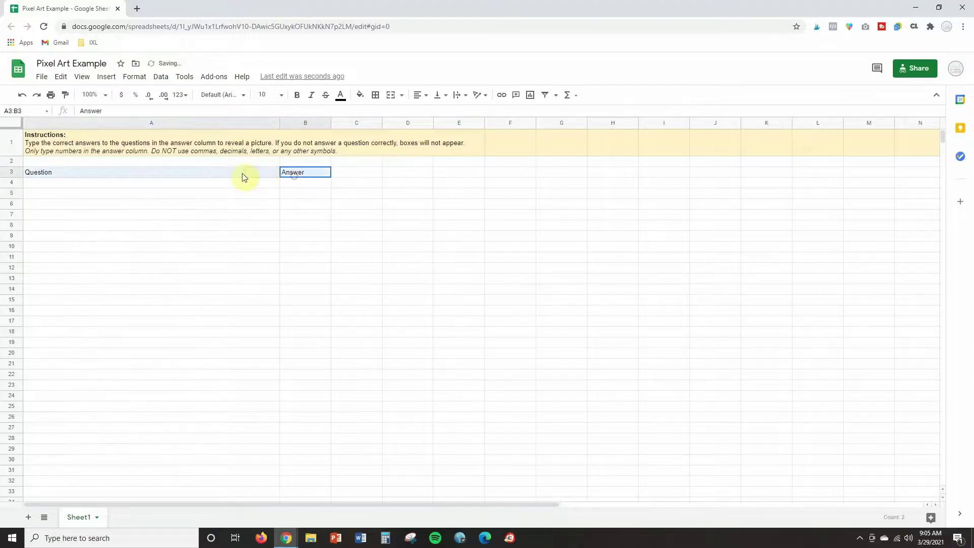
{"action": "left_click", "coordinate": [292, 99]}
Step: Enter the question "616,702 + 28,155 =" in A4 and its answer 644817 in B4
{"action": "left_click", "coordinate": [184, 182]}
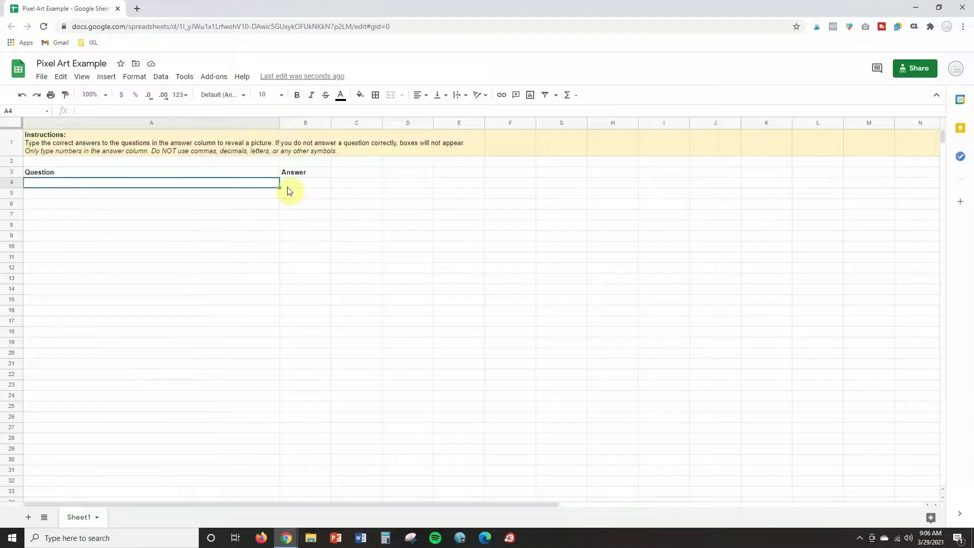
{"action": "type", "text": "616"}
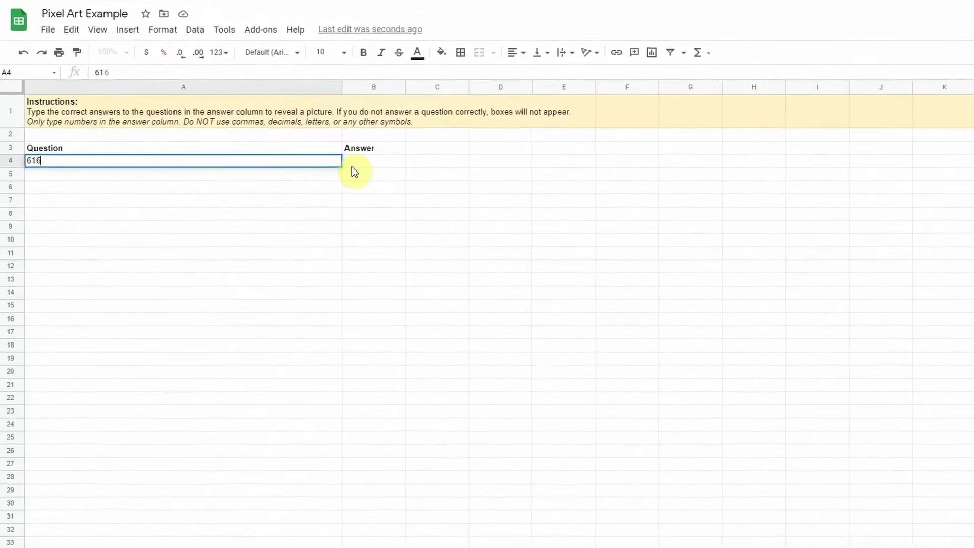
{"action": "type", "text": ",702 + 28,155 ="}
{"action": "left_click", "coordinate": [391, 154]}
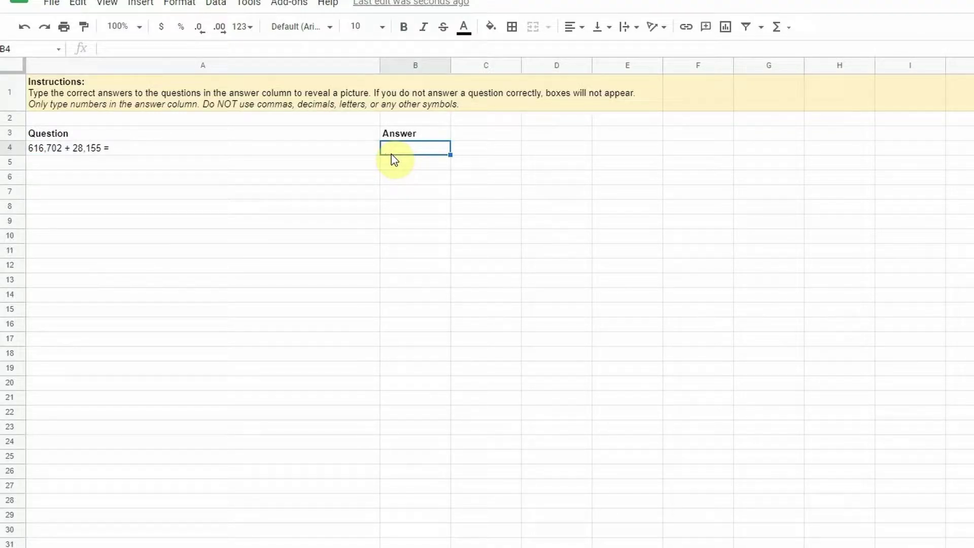
{"action": "type", "text": "644817"}
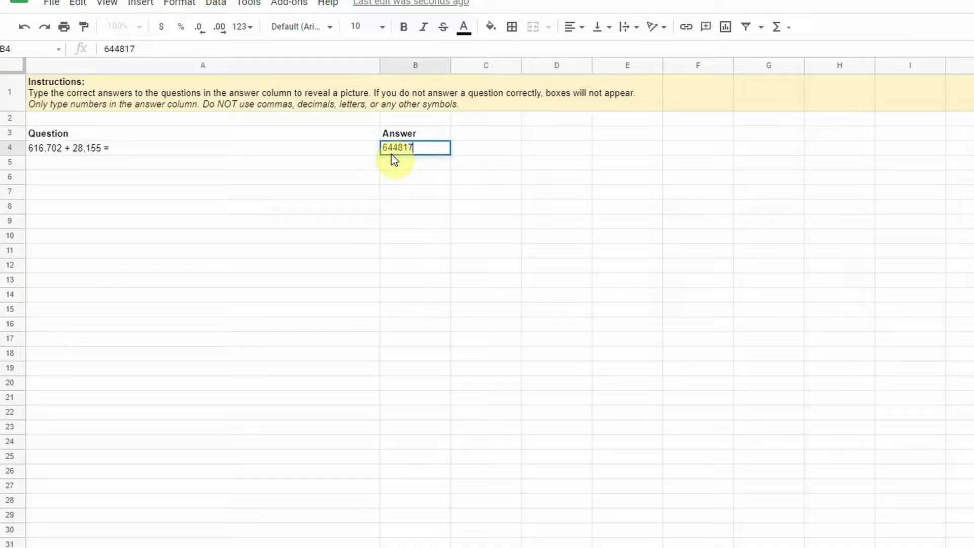
{"action": "left_click", "coordinate": [338, 163]}
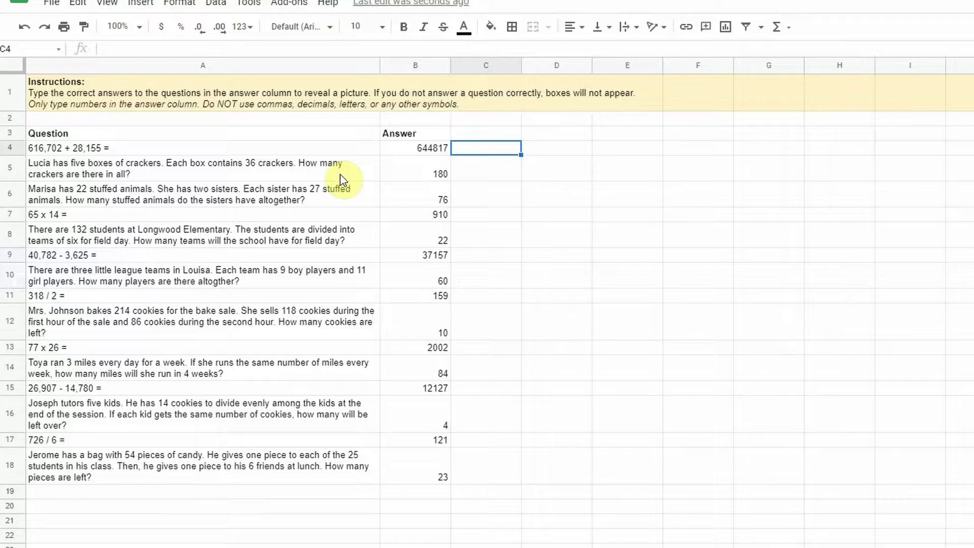
Step: Widen column A until every question fits on one line, and narrow the answer column B
{"action": "left_click", "coordinate": [226, 173]}
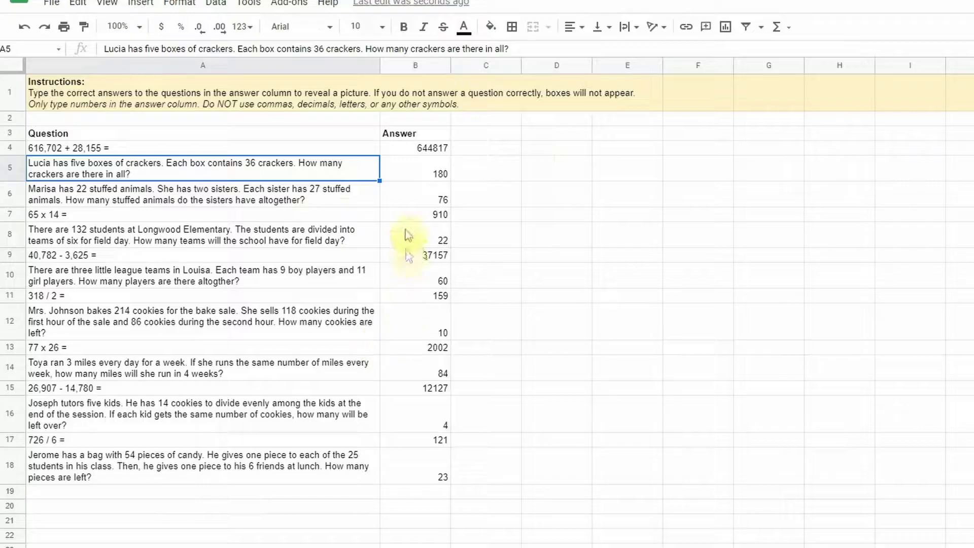
{"action": "left_click", "coordinate": [328, 65]}
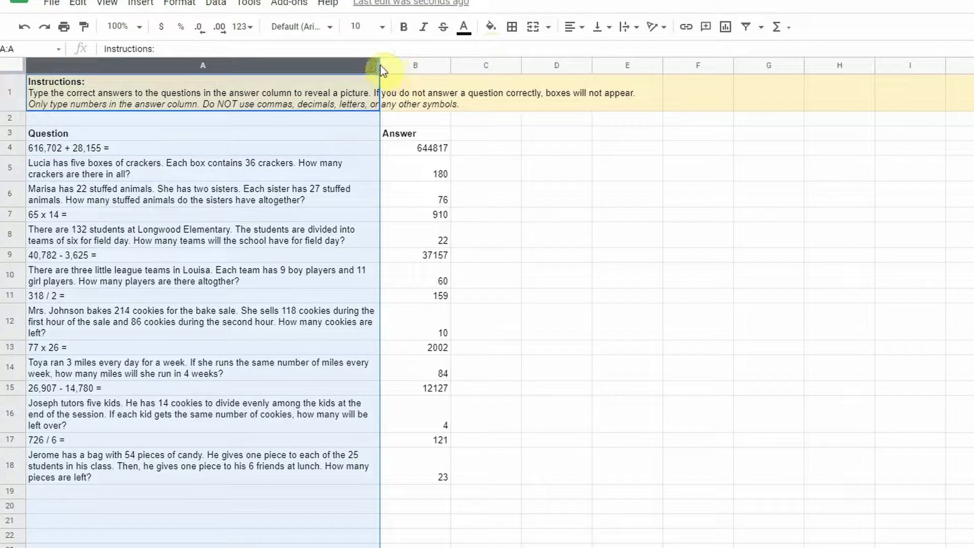
{"action": "left_click_drag", "start_coordinate": [380, 65], "coordinate": [695, 73]}
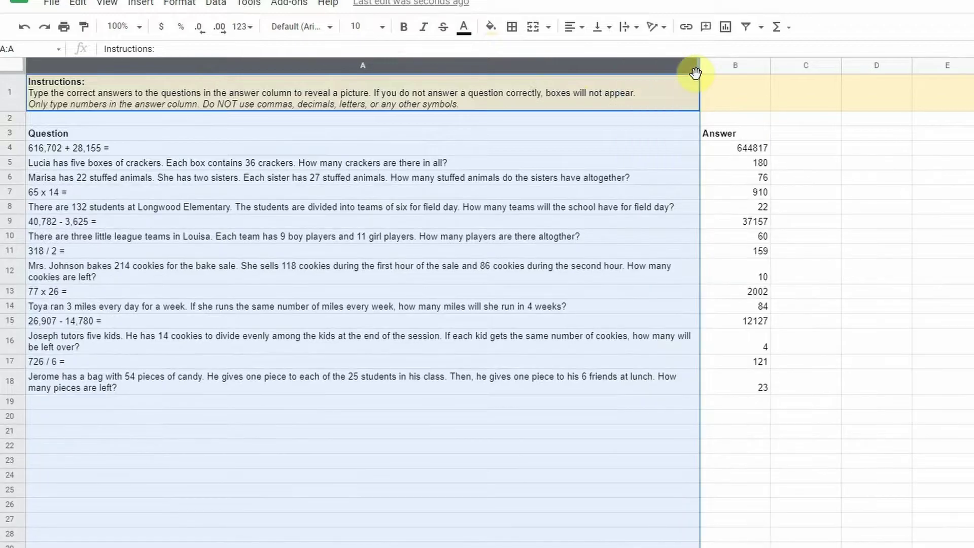
{"action": "mouse_move", "coordinate": [771, 66]}
{"action": "left_mouse_down"}
{"action": "mouse_move", "coordinate": [768, 80]}
{"action": "mouse_move", "coordinate": [783, 68]}
{"action": "left_mouse_up"}
{"action": "left_click_drag", "start_coordinate": [848, 63], "coordinate": [828, 66]}
{"action": "left_click", "coordinate": [858, 207]}
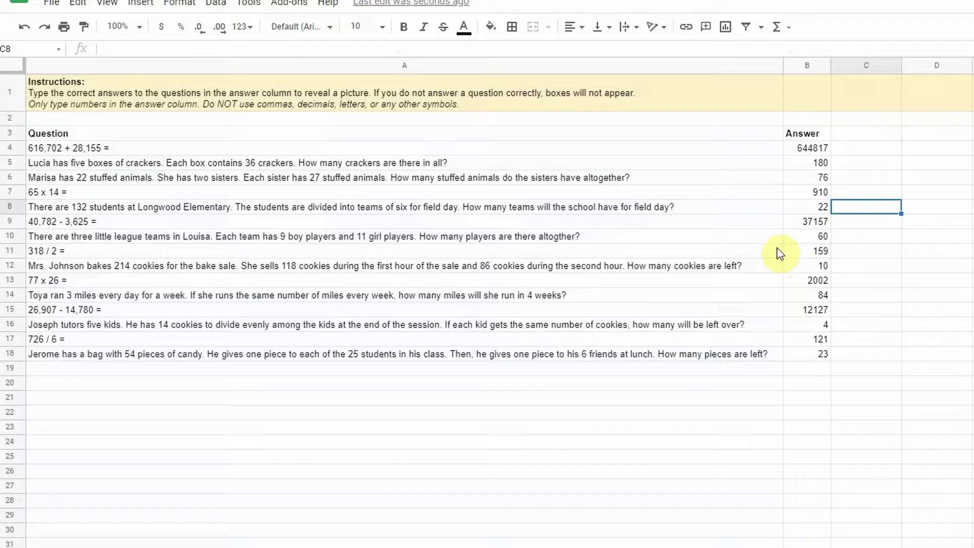
Step: Apply all borders to the question and answer table A3:B18
{"action": "left_click_drag", "start_coordinate": [459, 133], "coordinate": [811, 353]}
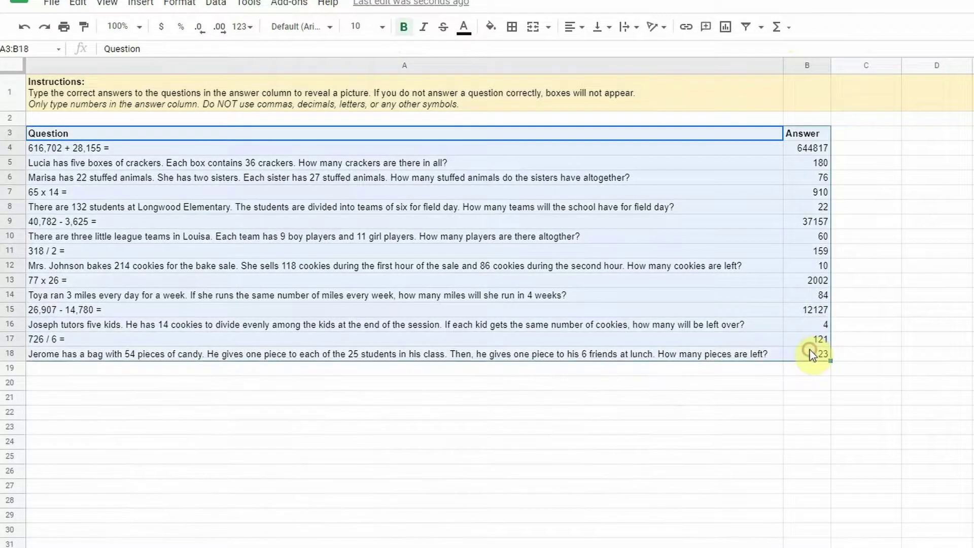
{"action": "left_click", "coordinate": [512, 26]}
{"action": "left_click", "coordinate": [517, 54]}
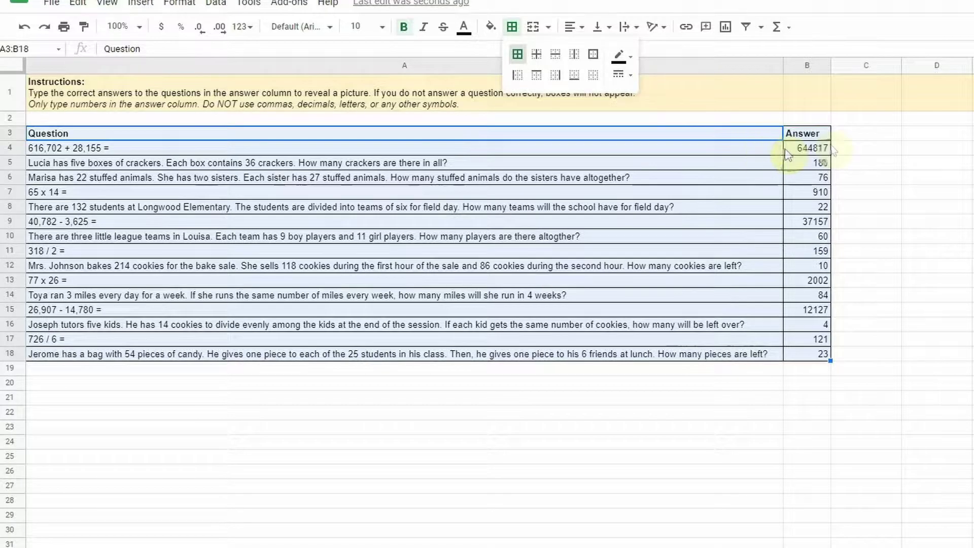
{"action": "left_click", "coordinate": [862, 147]}
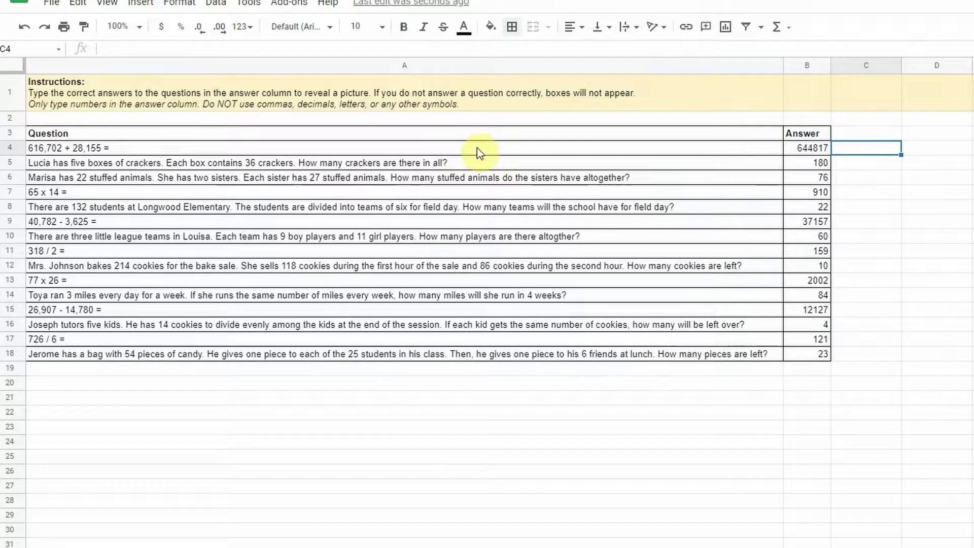
Step: Fill the question and answer cells of rows 4 and 6 with light gray
{"action": "left_click_drag", "start_coordinate": [620, 152], "coordinate": [793, 155]}
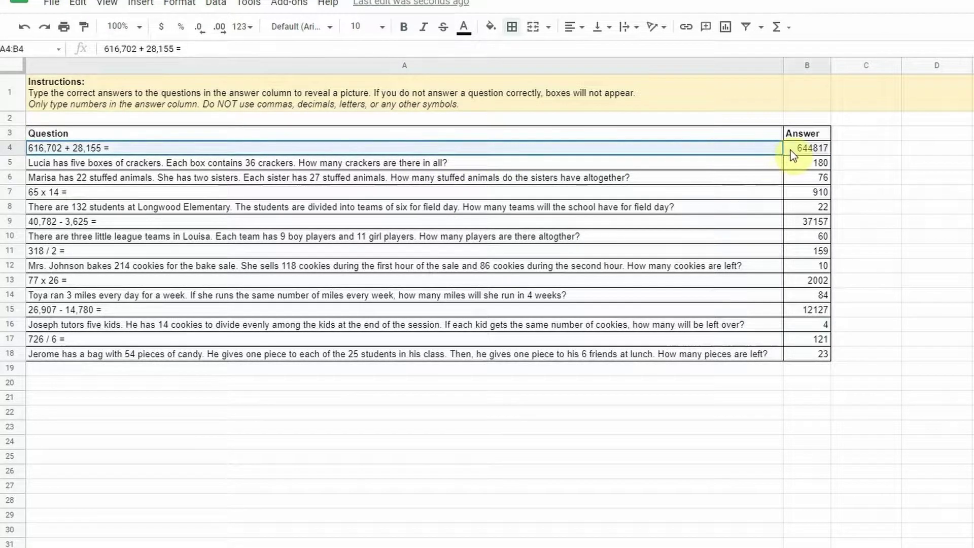
{"action": "left_click", "coordinate": [491, 26]}
{"action": "left_click", "coordinate": [610, 78]}
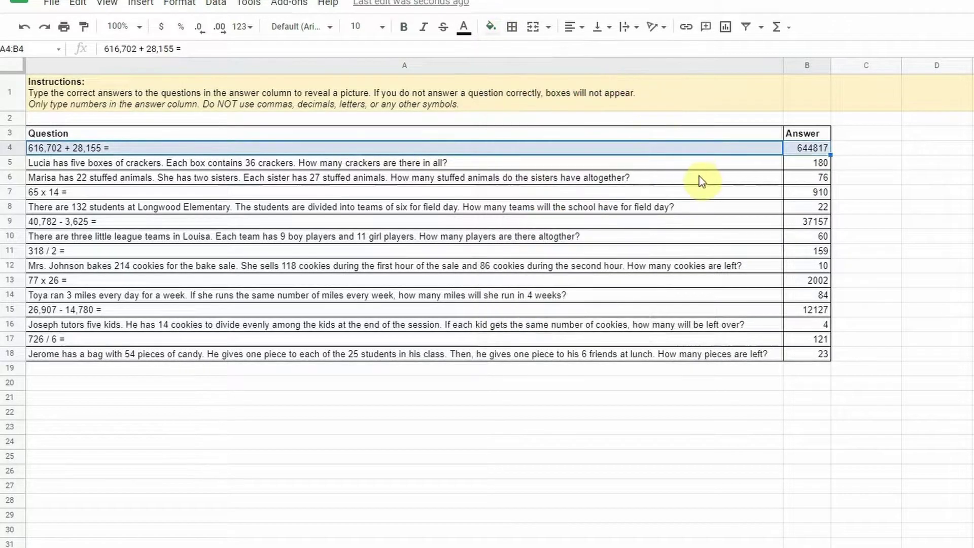
{"action": "left_click_drag", "start_coordinate": [699, 175], "coordinate": [807, 177]}
{"action": "left_click", "coordinate": [490, 26]}
{"action": "left_click", "coordinate": [605, 76]}
Step: Shade A8:B8 and A10:B10 with the same light gray to continue the alternating rows
{"action": "left_click_drag", "start_coordinate": [641, 207], "coordinate": [796, 218]}
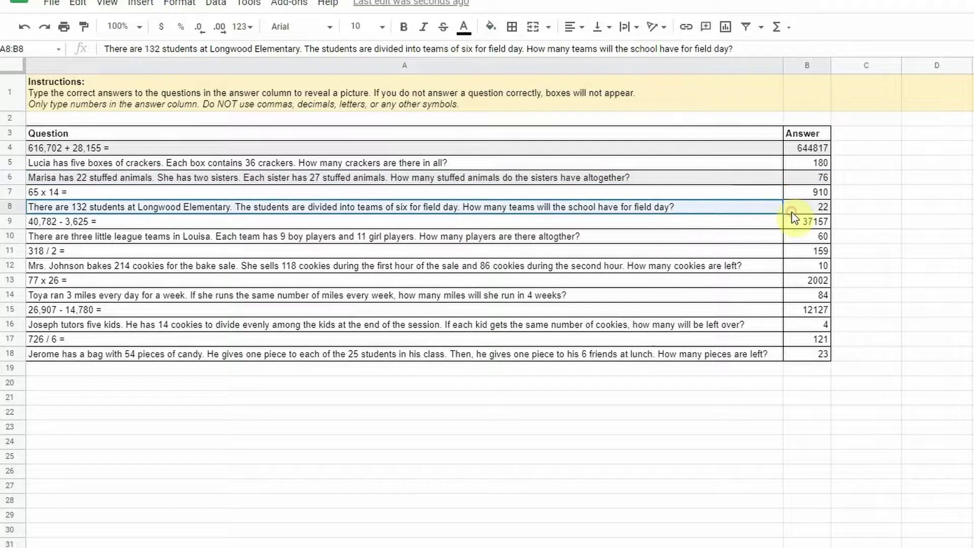
{"action": "left_click", "coordinate": [491, 26]}
{"action": "left_click", "coordinate": [604, 76]}
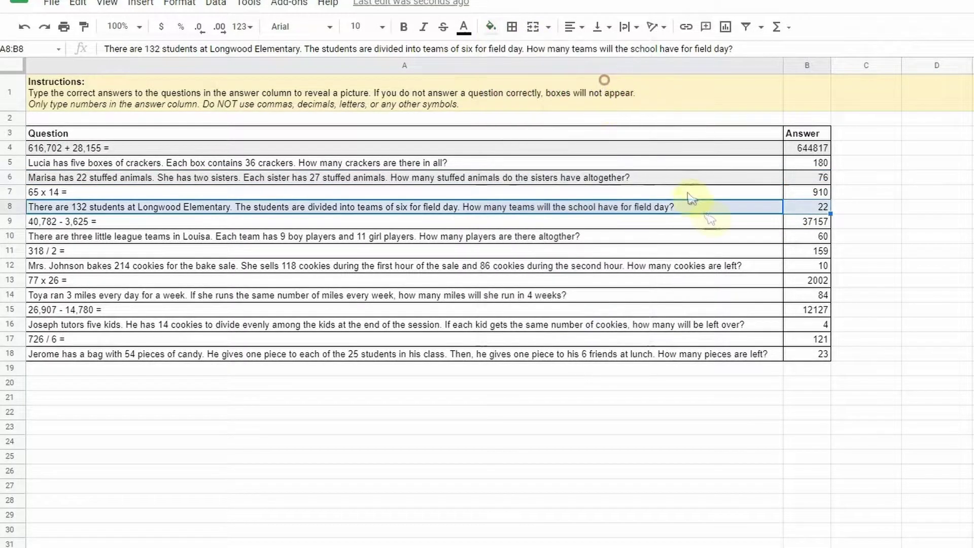
{"action": "left_click_drag", "start_coordinate": [695, 239], "coordinate": [794, 238]}
{"action": "left_click", "coordinate": [491, 27]}
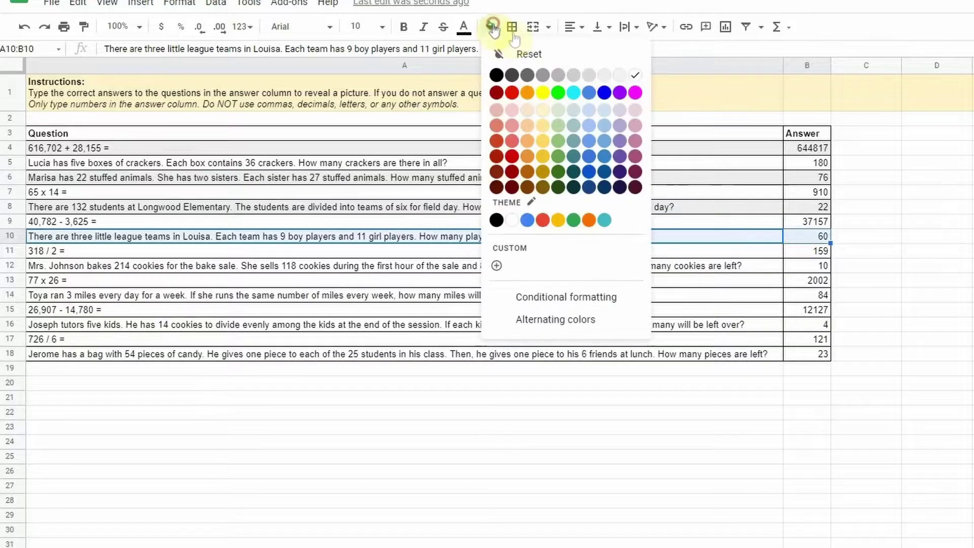
{"action": "left_click", "coordinate": [604, 76]}
Step: Fill the question and answer cells A12:B12 and A14:B14 with the light gray used for the alternating rows
{"action": "left_click", "coordinate": [760, 265]}
{"action": "left_click_drag", "start_coordinate": [759, 265], "coordinate": [795, 264]}
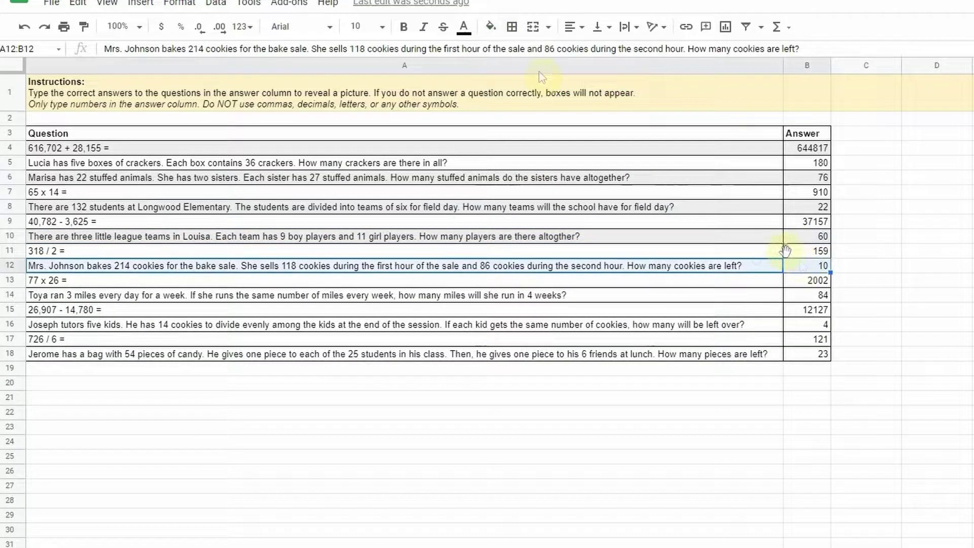
{"action": "left_click", "coordinate": [490, 26]}
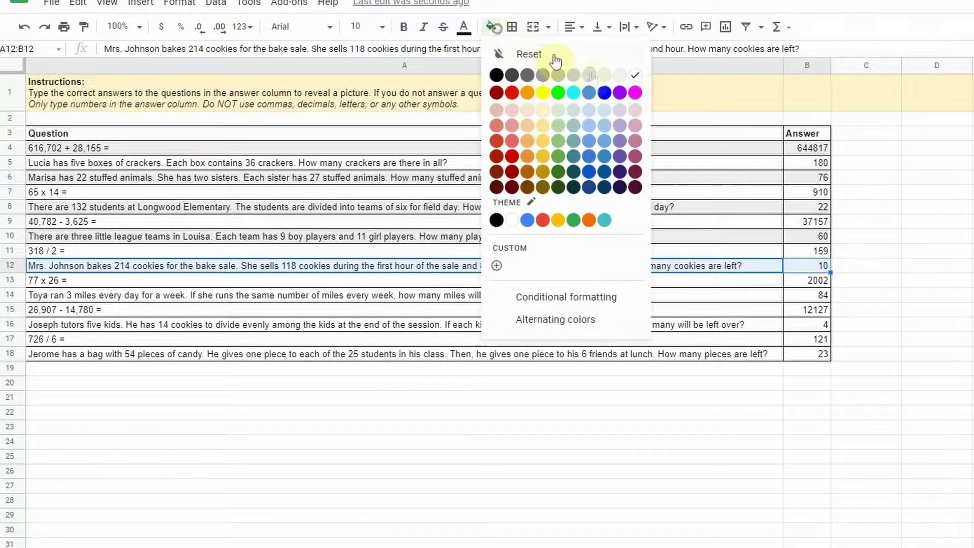
{"action": "left_click", "coordinate": [603, 81]}
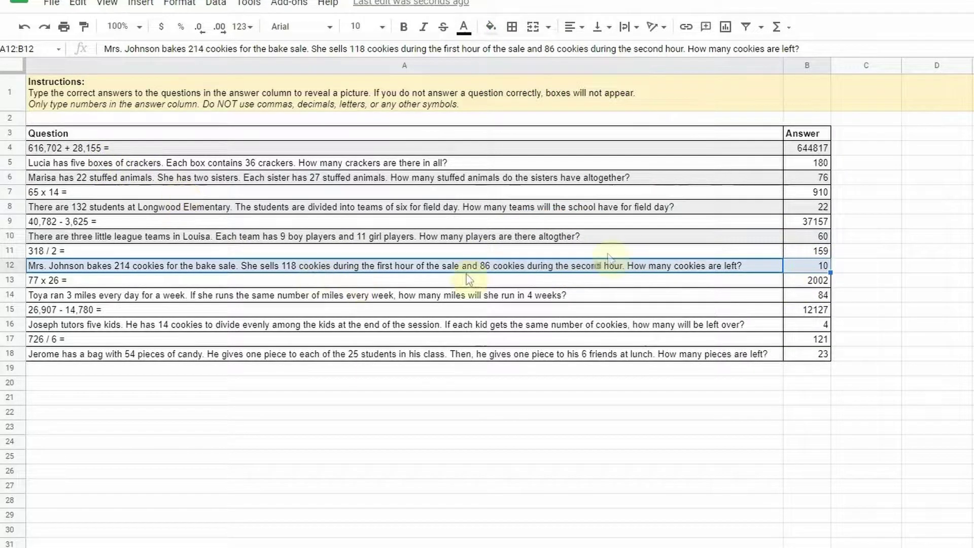
{"action": "left_click_drag", "start_coordinate": [583, 295], "coordinate": [812, 297]}
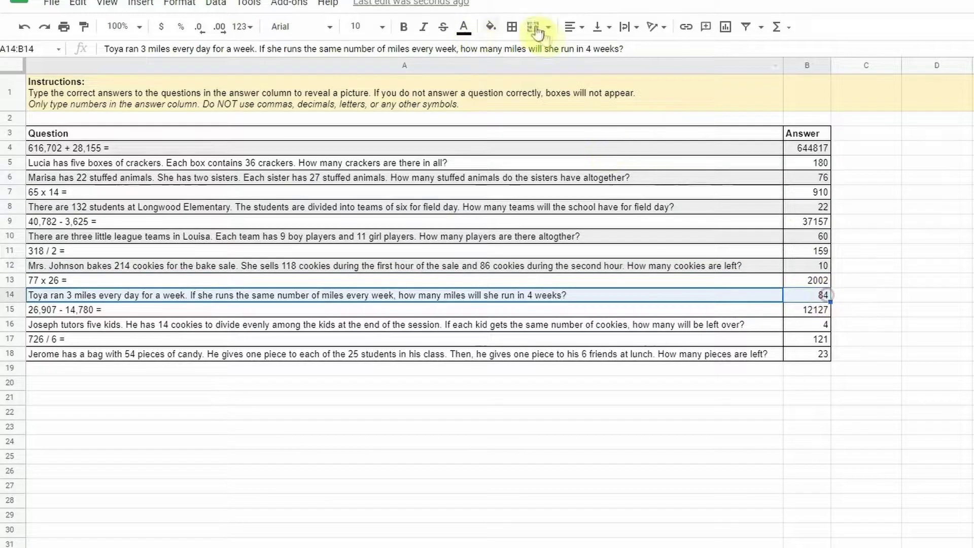
{"action": "left_click", "coordinate": [490, 26]}
{"action": "left_click", "coordinate": [603, 76]}
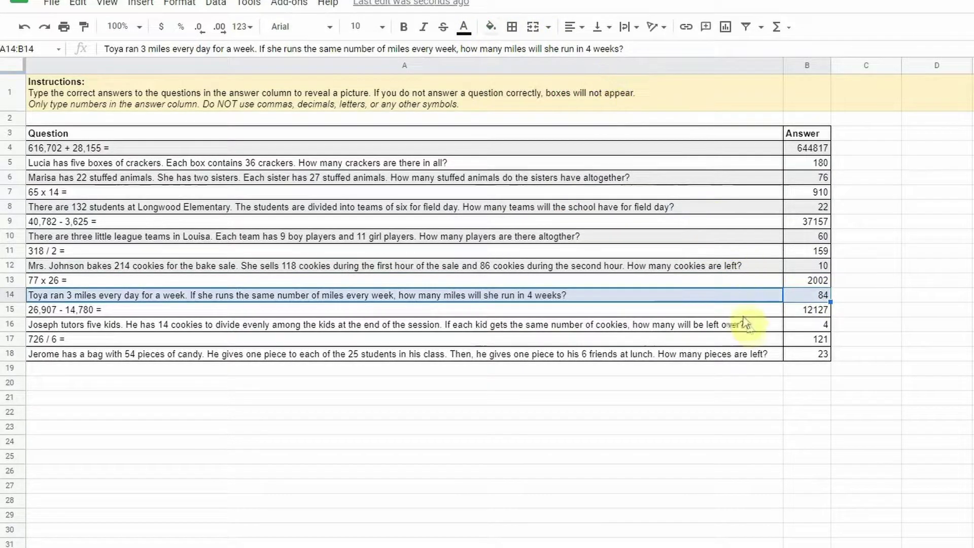
Step: Shade A16:B16 and A18:B18 light gray to finish the alternating row pattern of the table
{"action": "left_click_drag", "start_coordinate": [743, 324], "coordinate": [812, 326]}
{"action": "left_click", "coordinate": [491, 27]}
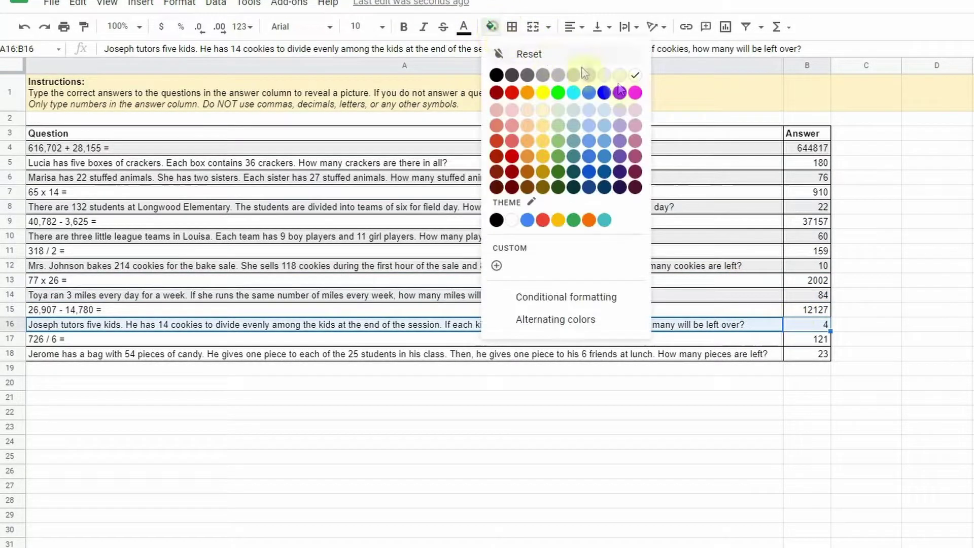
{"action": "left_click", "coordinate": [593, 76]}
{"action": "left_click_drag", "start_coordinate": [756, 355], "coordinate": [809, 354]}
{"action": "left_click", "coordinate": [490, 27]}
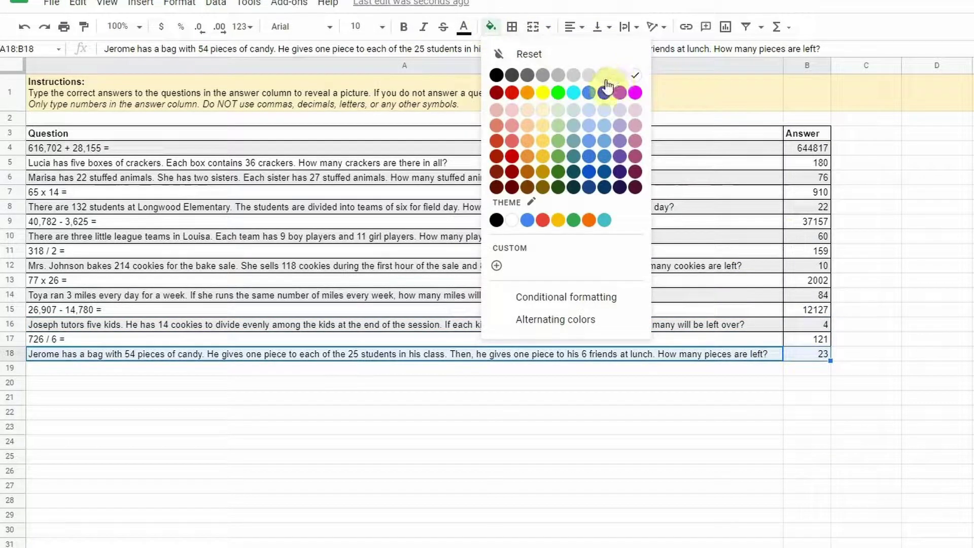
{"action": "left_click", "coordinate": [616, 76]}
{"action": "left_click", "coordinate": [969, 265]}
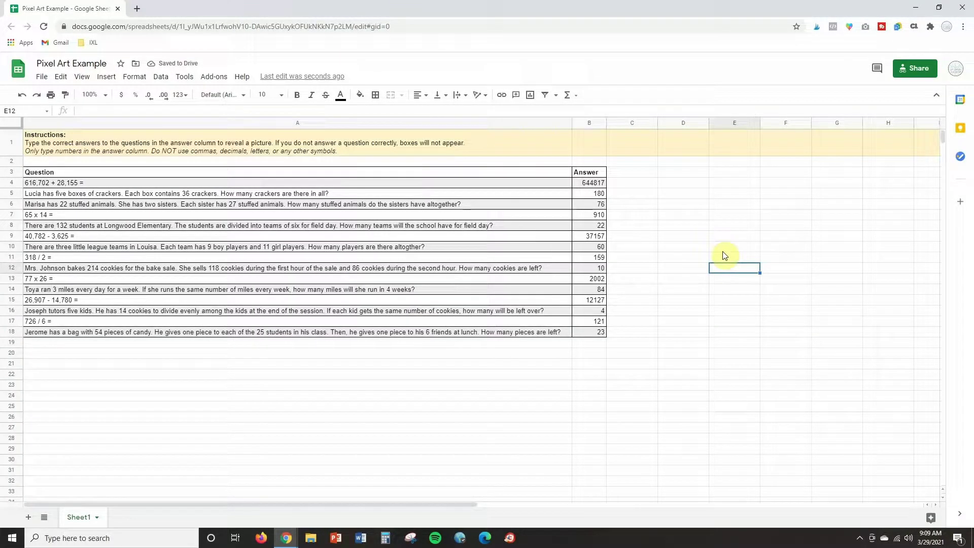
Step: Narrow columns C through Z together so their cells become small, roughly square pixels
{"action": "left_click", "coordinate": [633, 123]}
{"action": "left_click_drag", "start_coordinate": [650, 123], "coordinate": [878, 130]}
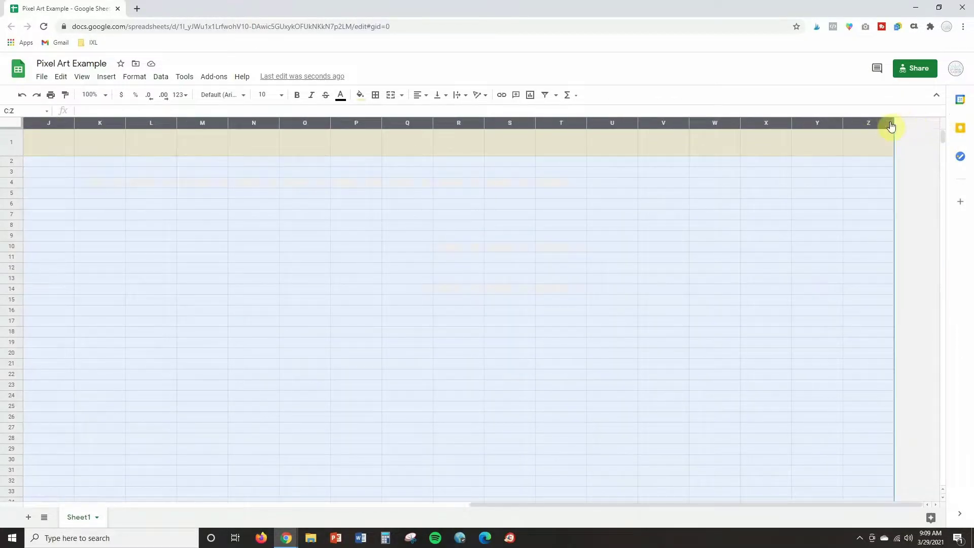
{"action": "left_click_drag", "start_coordinate": [894, 120], "coordinate": [854, 122]}
{"action": "left_click_drag", "start_coordinate": [932, 123], "coordinate": [933, 126]}
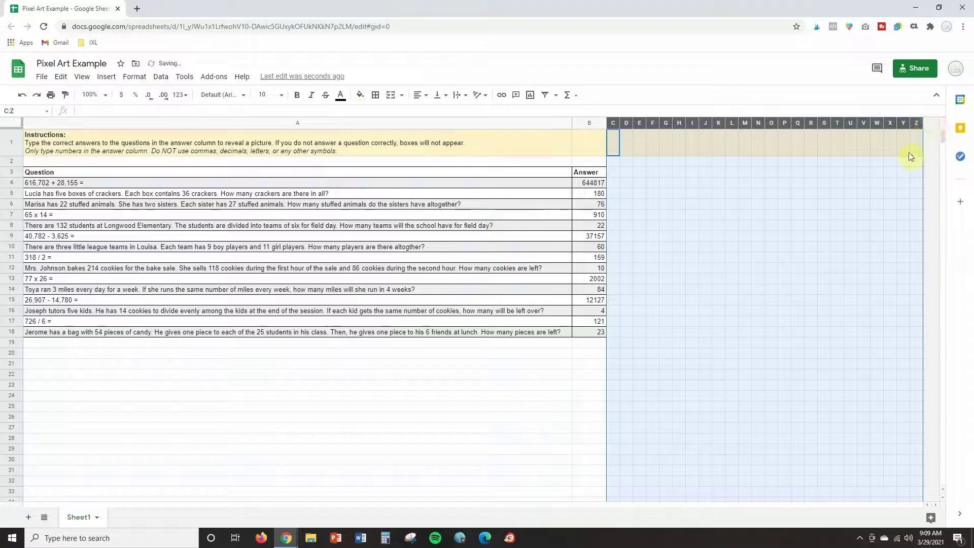
{"action": "left_click", "coordinate": [866, 227]}
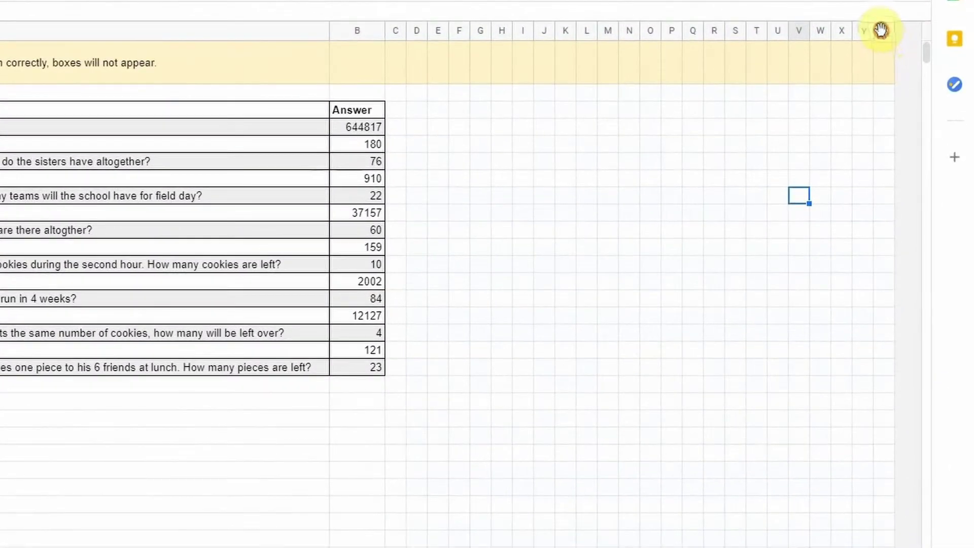
Step: Insert extra columns, one at a time, to the right of column Z to extend the pixel grid
{"action": "left_click", "coordinate": [894, 60]}
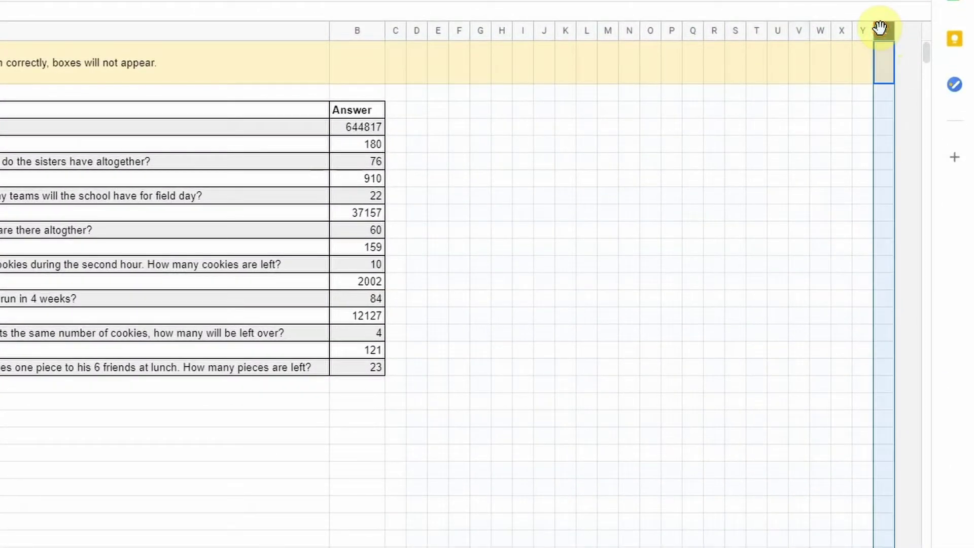
{"action": "right_click", "coordinate": [883, 31]}
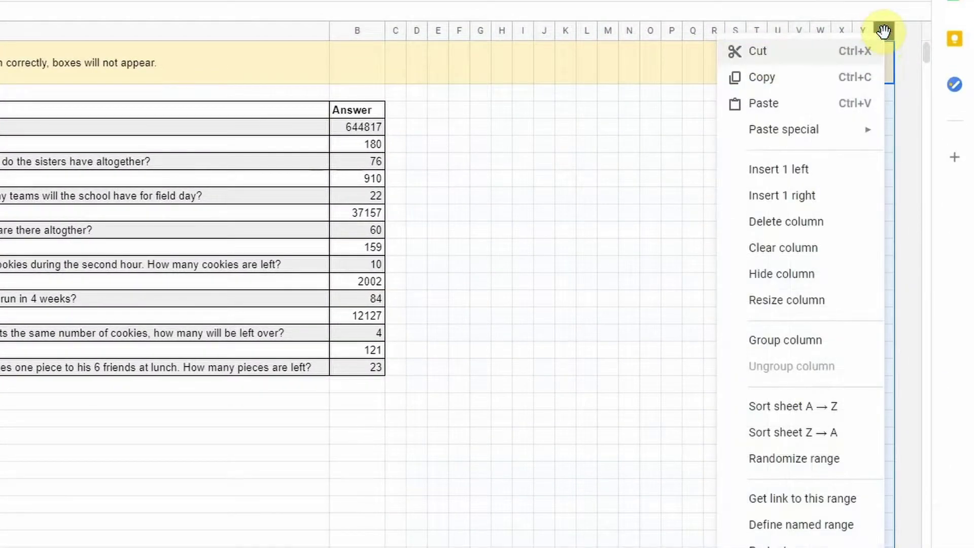
{"action": "left_click", "coordinate": [808, 198]}
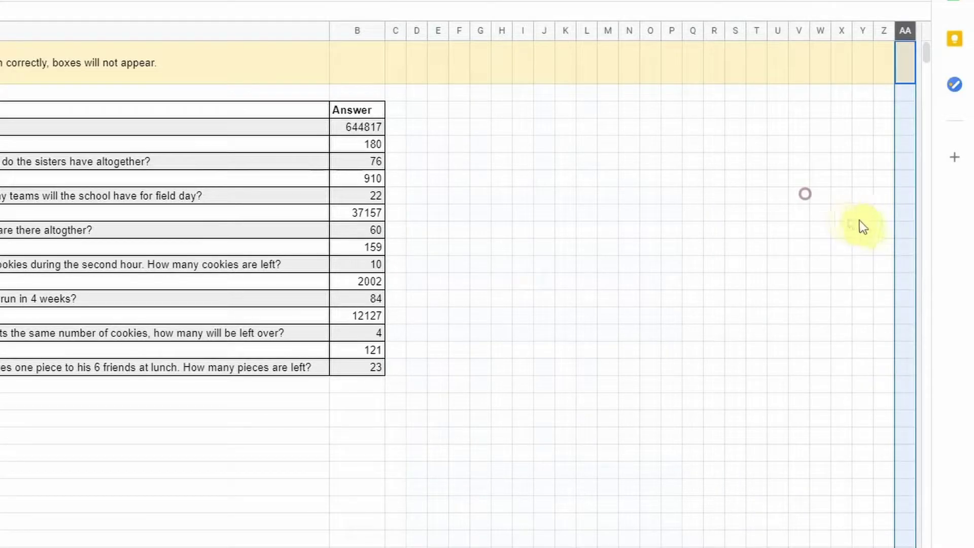
{"action": "left_click", "coordinate": [884, 31]}
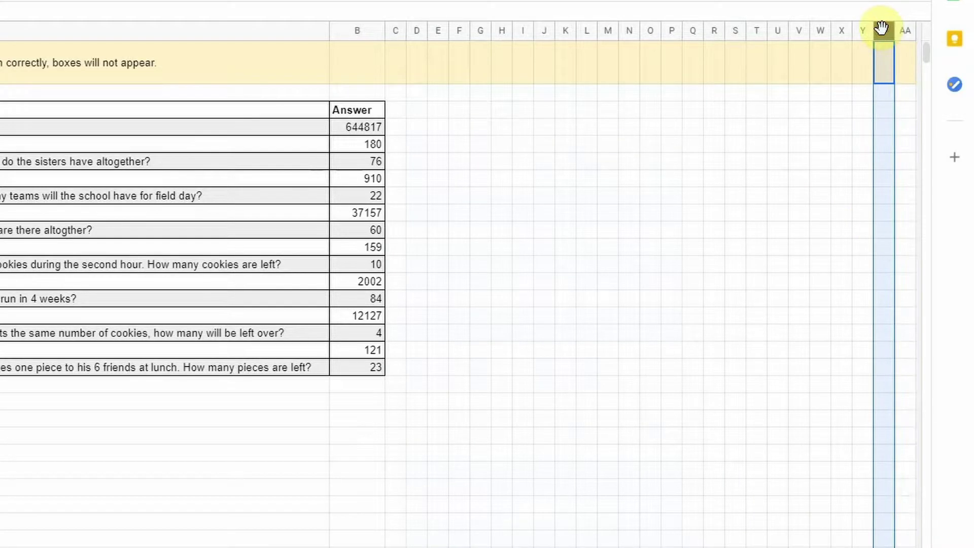
{"action": "right_click", "coordinate": [885, 32]}
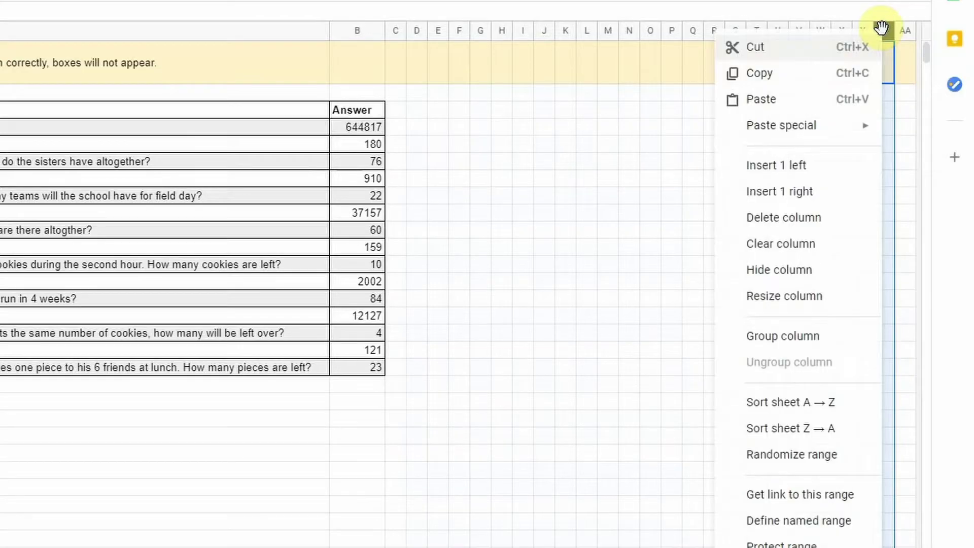
{"action": "left_click", "coordinate": [826, 195]}
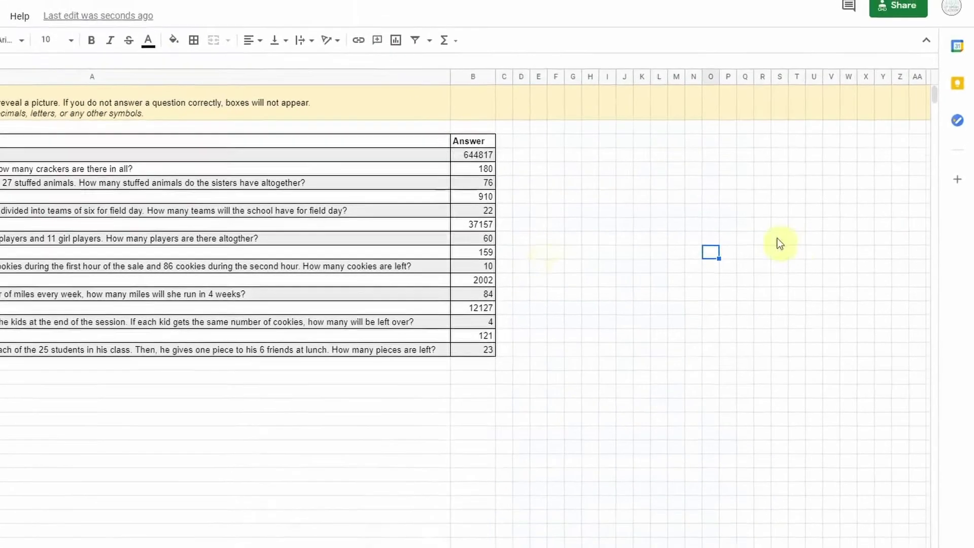
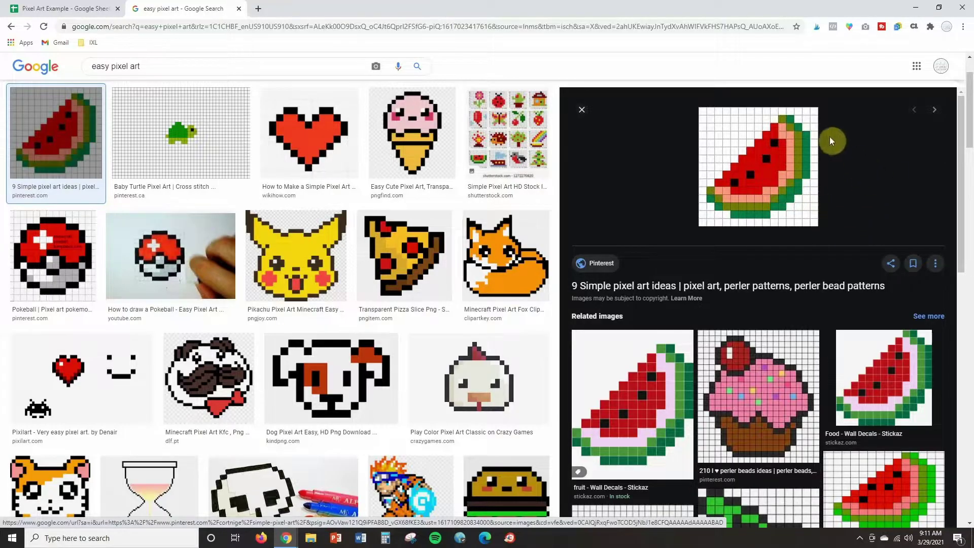
Step: Return from the watermelon reference image to the Pixel Art Example sheet and fill W6:W12 with the theme green
{"action": "mouse_move", "coordinate": [807, 131]}
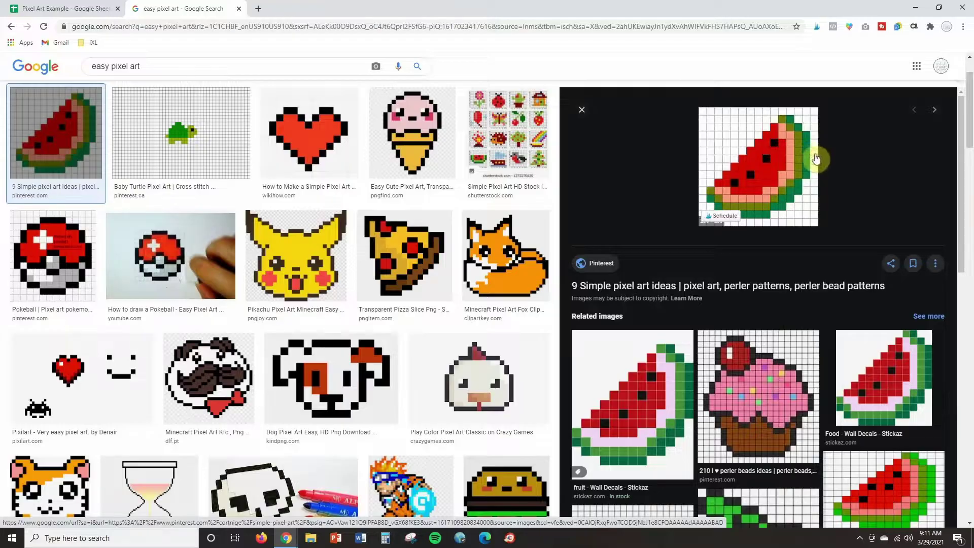
{"action": "left_click", "coordinate": [77, 10]}
{"action": "left_click_drag", "start_coordinate": [878, 205], "coordinate": [874, 266]}
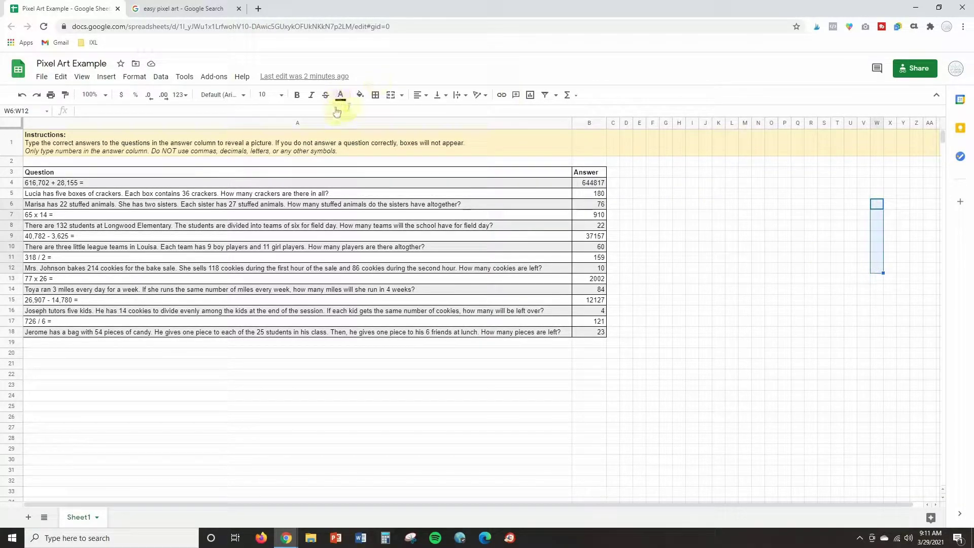
{"action": "left_click", "coordinate": [360, 95]}
{"action": "left_click", "coordinate": [441, 247]}
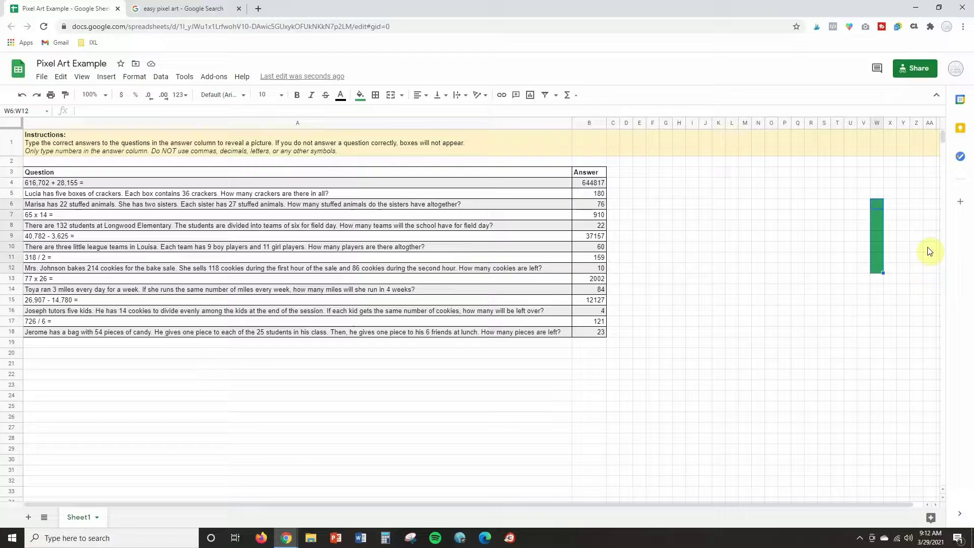
Step: Compare with the watermelon reference and fill cells V5 and U4 green as the upper end of the rind
{"action": "left_click", "coordinate": [194, 8]}
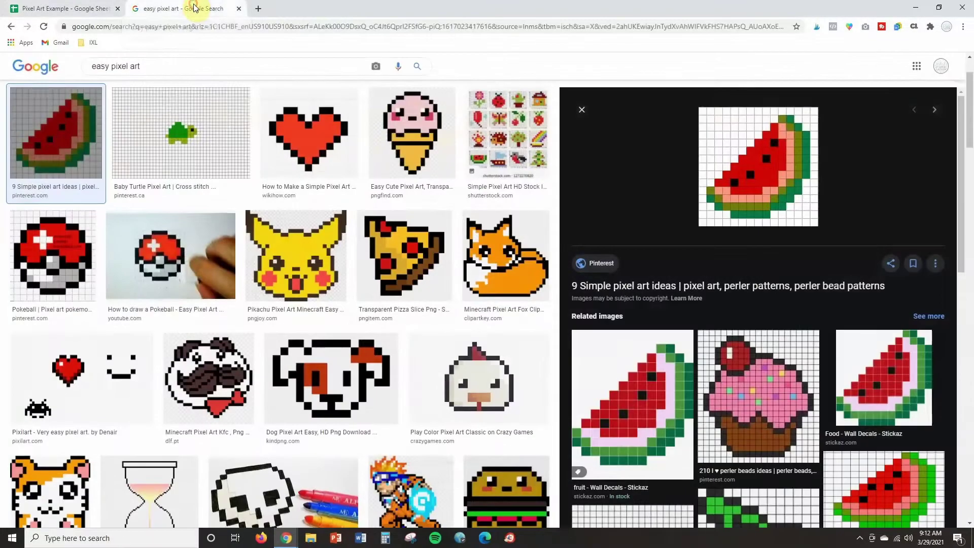
{"action": "left_click", "coordinate": [92, 5]}
{"action": "left_click", "coordinate": [863, 192]}
{"action": "left_click", "coordinate": [360, 95]}
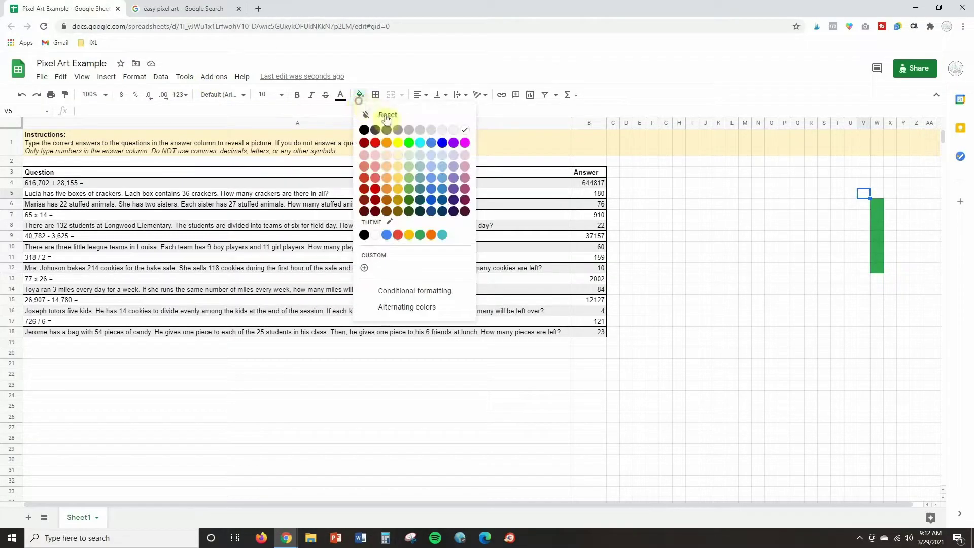
{"action": "left_click", "coordinate": [420, 236]}
{"action": "left_click", "coordinate": [851, 182]}
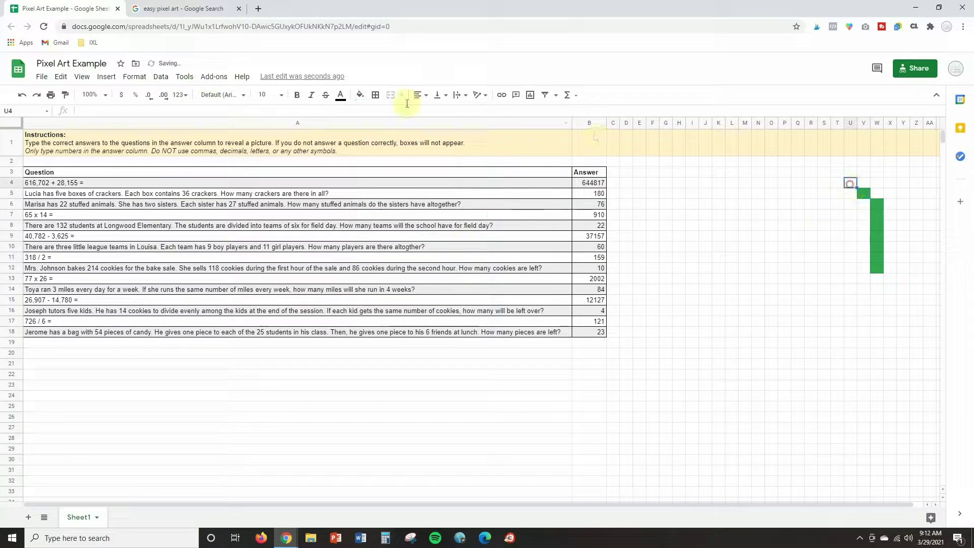
{"action": "left_click", "coordinate": [360, 95]}
{"action": "left_click", "coordinate": [421, 234]}
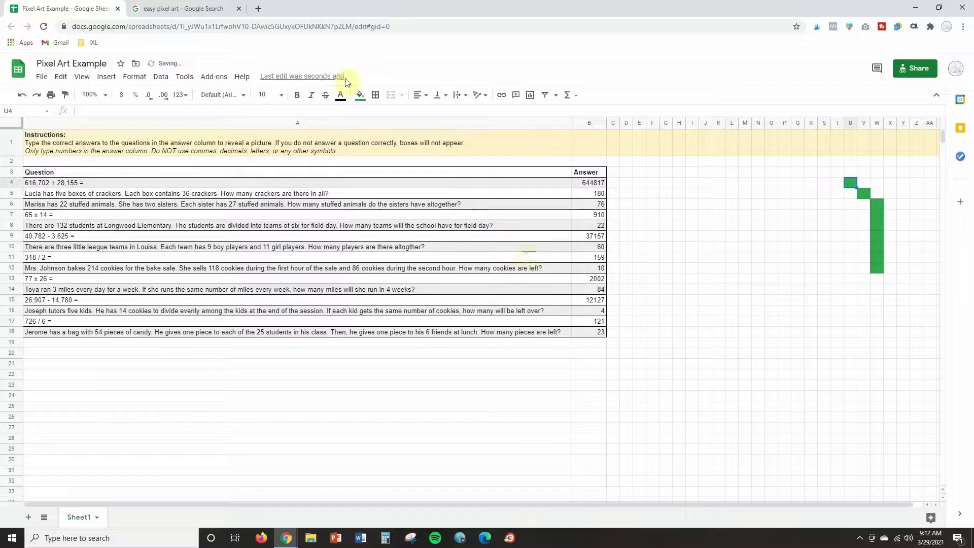
Step: Continue the rind downward from the watermelon reference by filling V13:V14 and U14:U15 with the theme green
{"action": "left_click", "coordinate": [187, 8]}
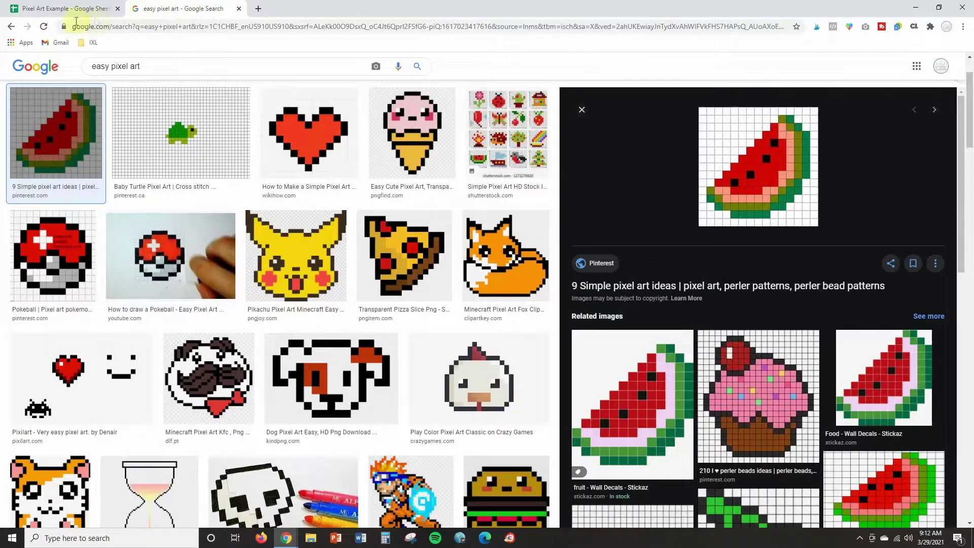
{"action": "left_click", "coordinate": [49, 8]}
{"action": "left_click_drag", "start_coordinate": [863, 280], "coordinate": [864, 290]}
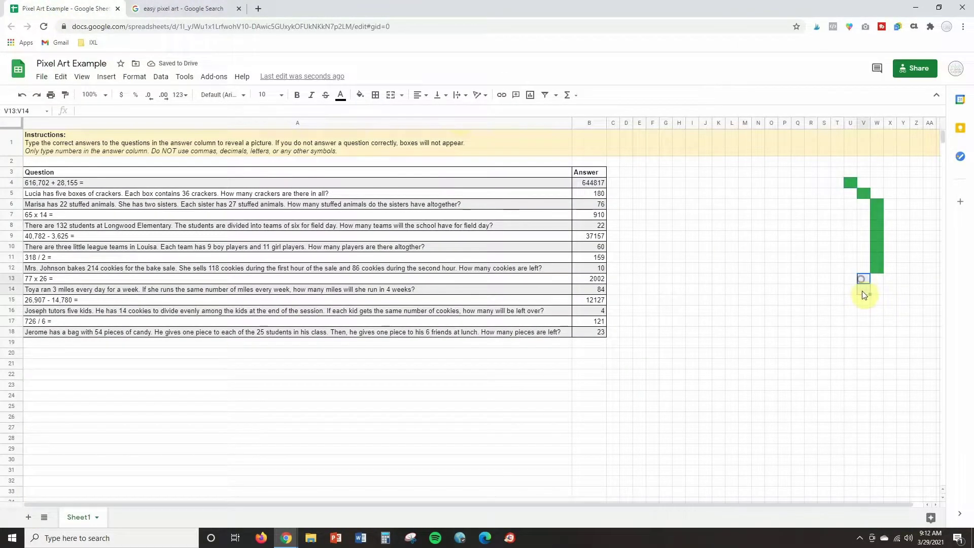
{"action": "left_click", "coordinate": [360, 95]}
{"action": "left_click", "coordinate": [424, 237]}
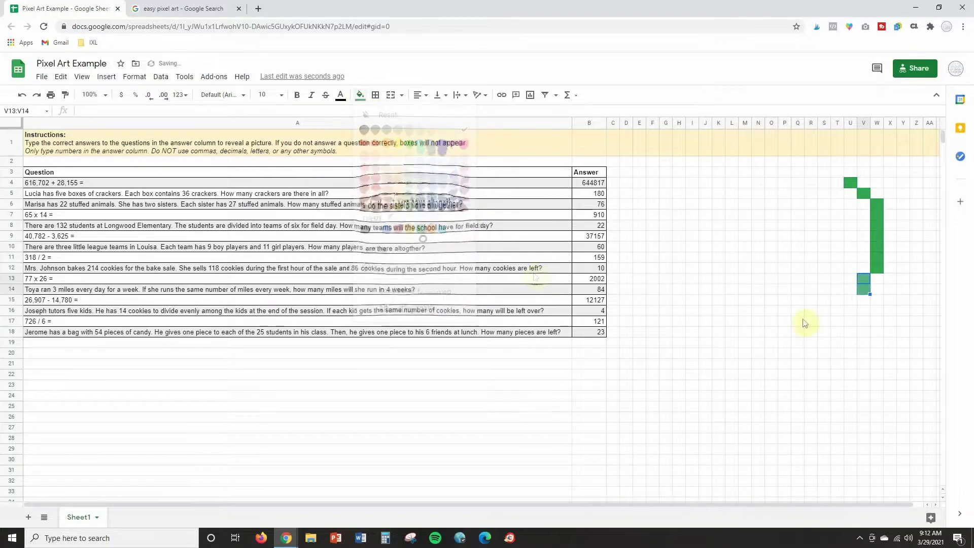
{"action": "left_click", "coordinate": [188, 9]}
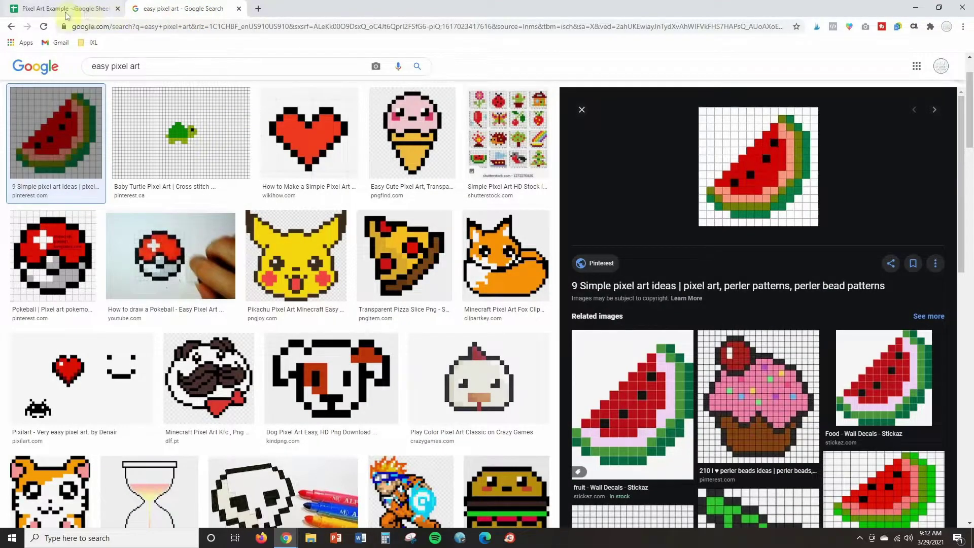
{"action": "left_click", "coordinate": [48, 9]}
{"action": "left_click", "coordinate": [360, 95]}
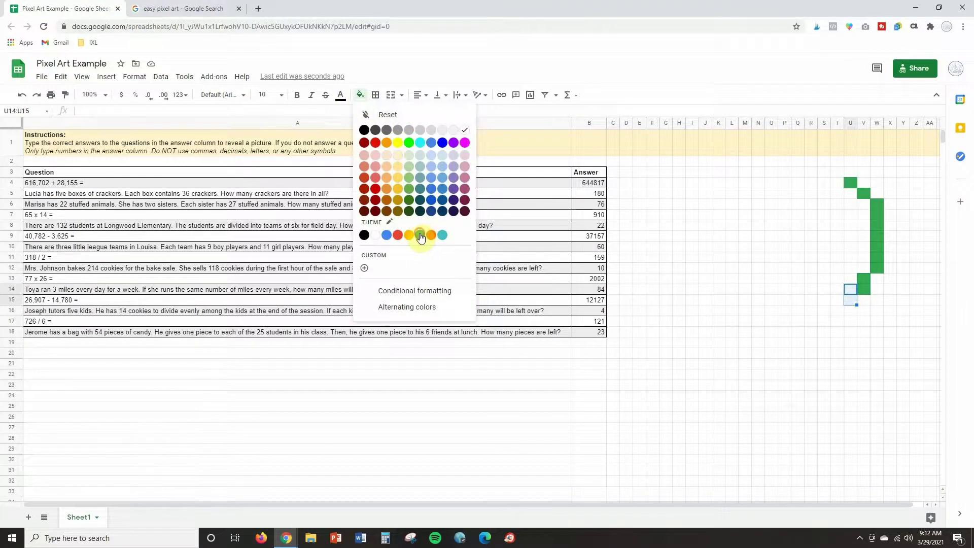
{"action": "left_click", "coordinate": [431, 209]}
Step: Check the watermelon reference again and fill T15:T16 with the same green
{"action": "left_click", "coordinate": [188, 9]}
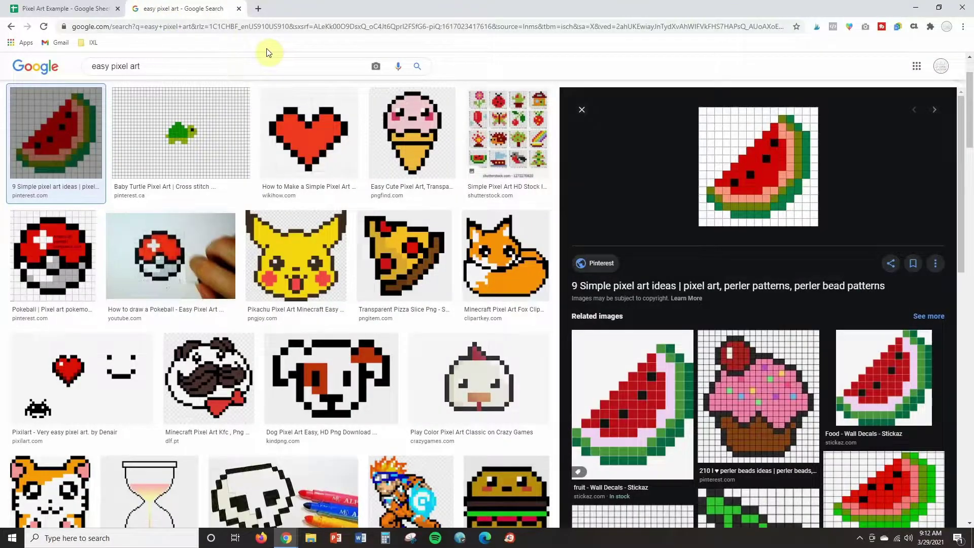
{"action": "left_click", "coordinate": [46, 9]}
{"action": "left_click_drag", "start_coordinate": [832, 298], "coordinate": [838, 309]}
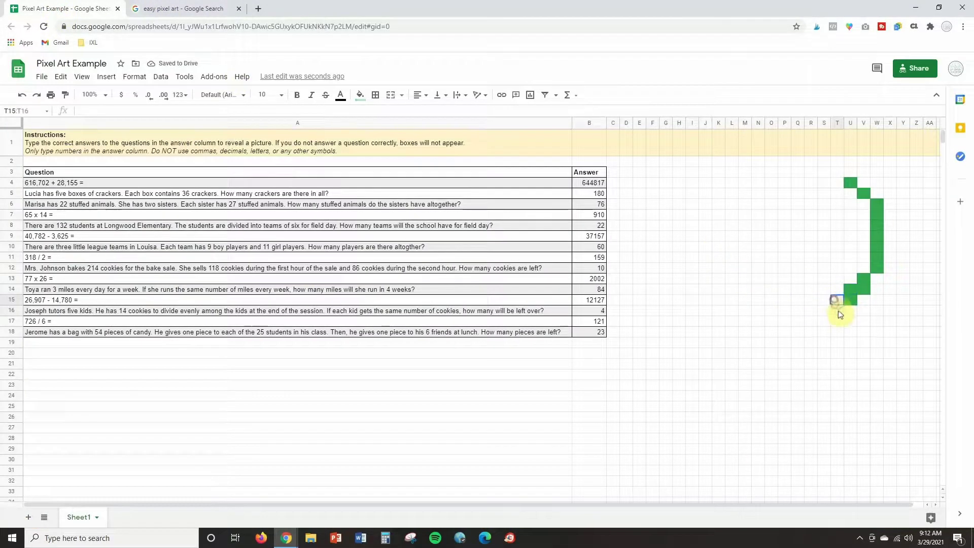
{"action": "left_click", "coordinate": [360, 95]}
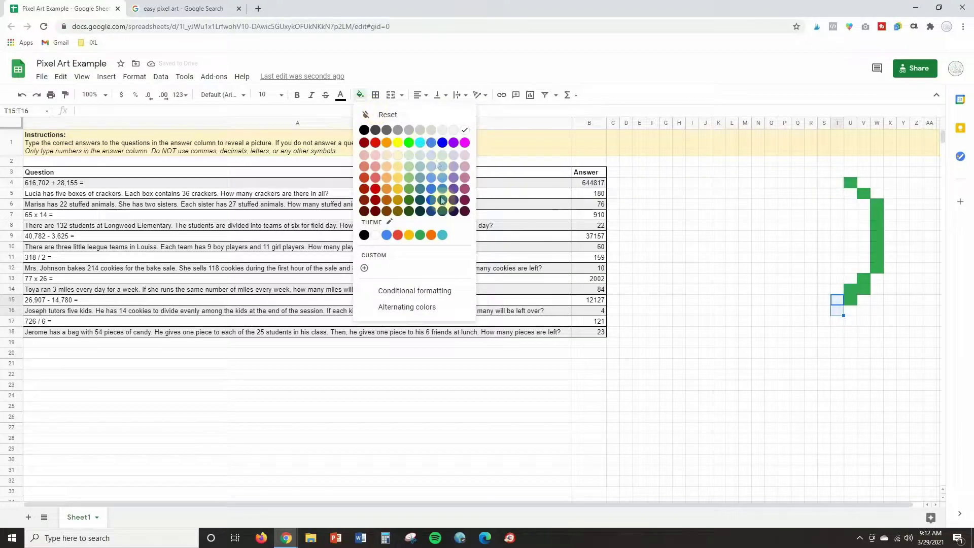
{"action": "left_click", "coordinate": [421, 235]}
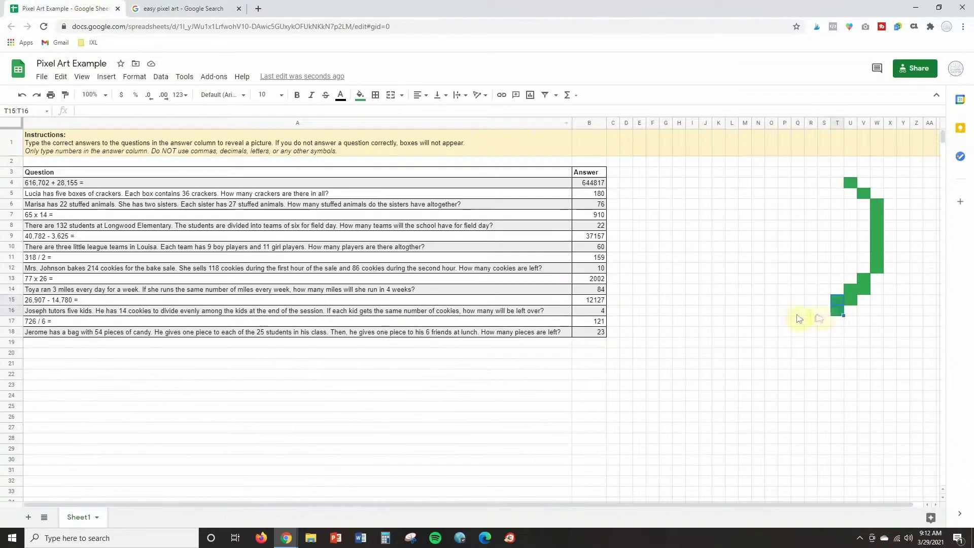
Step: Fill S16, N17:R17 and L16 with the theme green to form the bottom edge of the watermelon rind
{"action": "left_click", "coordinate": [824, 311]}
{"action": "left_click_drag", "start_coordinate": [811, 321], "coordinate": [758, 321]}
{"action": "left_click", "coordinate": [360, 95]}
{"action": "left_click", "coordinate": [421, 235]}
{"action": "left_click", "coordinate": [732, 310]}
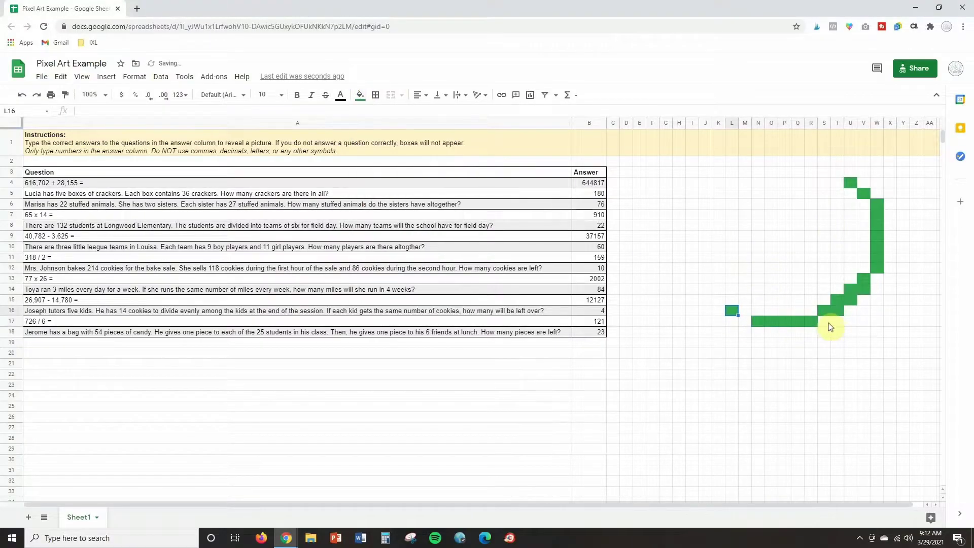
Step: Fill M16:R16 and V6:V12 light green as the inner band of the watermelon rind
{"action": "left_click", "coordinate": [360, 95]}
{"action": "left_click", "coordinate": [421, 236]}
{"action": "left_click_drag", "start_coordinate": [745, 310], "coordinate": [809, 312]}
{"action": "left_click", "coordinate": [361, 94]}
{"action": "left_click", "coordinate": [432, 236]}
{"action": "left_click_drag", "start_coordinate": [864, 204], "coordinate": [864, 268]}
{"action": "left_click", "coordinate": [360, 95]}
{"action": "left_click", "coordinate": [432, 235]}
Step: Fill the layer inside the rind light pink, including L14:M14, R14:S14, the cells down column U and T5:T6
{"action": "left_click_drag", "start_coordinate": [731, 289], "coordinate": [745, 289]}
{"action": "left_click", "coordinate": [360, 95]}
{"action": "left_click", "coordinate": [388, 183]}
{"action": "left_click_drag", "start_coordinate": [811, 290], "coordinate": [824, 289]}
{"action": "left_click_drag", "start_coordinate": [850, 194], "coordinate": [850, 268]}
{"action": "left_click", "coordinate": [360, 95]}
{"action": "left_click", "coordinate": [375, 155]}
{"action": "left_click_drag", "start_coordinate": [837, 194], "coordinate": [837, 204]}
{"action": "left_click", "coordinate": [361, 95]}
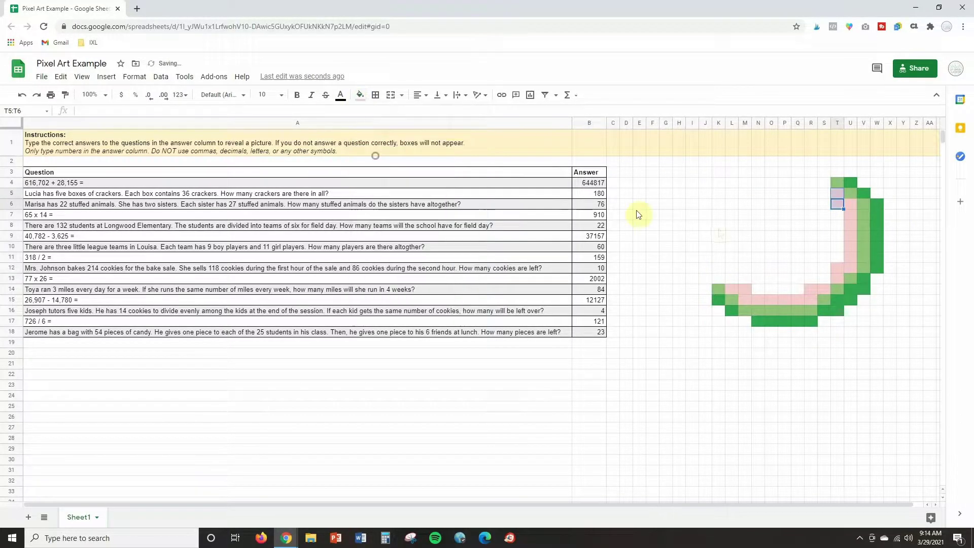
{"action": "left_click", "coordinate": [375, 155]}
Step: Color the watermelon flesh red, from the diagonal edge between L13 and S5 through the interior, including P9:R12
{"action": "key", "text": "ctrl+v"}
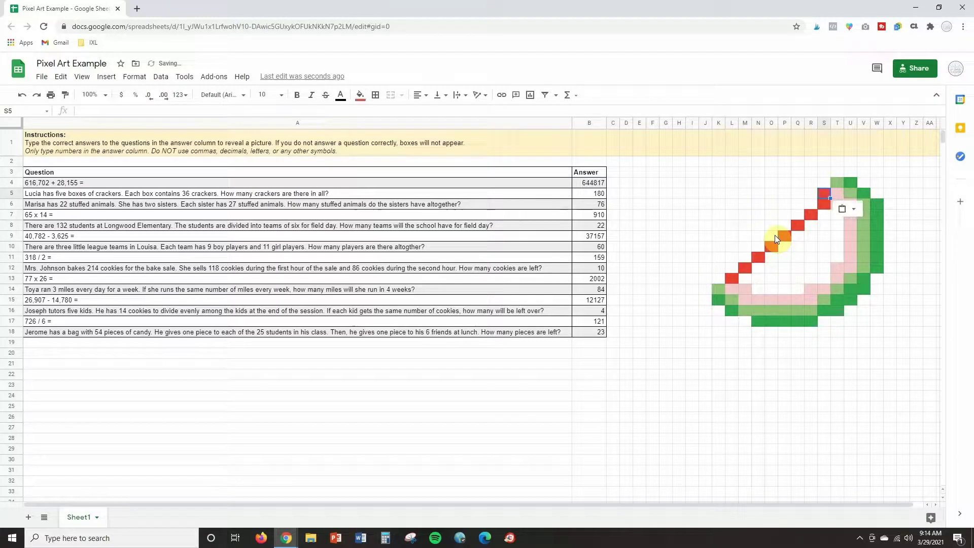
{"action": "left_click", "coordinate": [360, 95]}
{"action": "left_click", "coordinate": [376, 143]}
{"action": "left_click_drag", "start_coordinate": [745, 268], "coordinate": [838, 279]}
{"action": "left_click", "coordinate": [360, 95]}
{"action": "left_click", "coordinate": [376, 142]}
{"action": "left_click_drag", "start_coordinate": [784, 236], "coordinate": [811, 268]}
{"action": "left_click", "coordinate": [360, 94]}
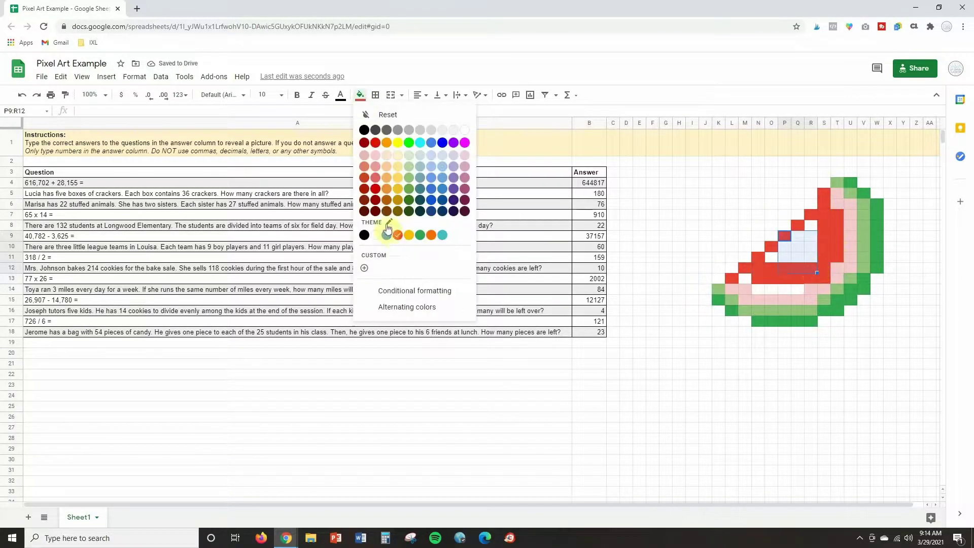
{"action": "left_click", "coordinate": [375, 142]}
Step: Fill cell P12 black as a watermelon seed
{"action": "left_click", "coordinate": [784, 268]}
{"action": "left_click", "coordinate": [360, 95]}
{"action": "left_click", "coordinate": [363, 131]}
Step: Fill the background corner V4:W5 and the cells W13:W15 outside the rind yellow
{"action": "left_click_drag", "start_coordinate": [864, 183], "coordinate": [877, 193]}
{"action": "left_click", "coordinate": [360, 95]}
{"action": "left_click", "coordinate": [400, 142]}
{"action": "left_click_drag", "start_coordinate": [876, 279], "coordinate": [876, 300]}
{"action": "left_click", "coordinate": [361, 94]}
{"action": "left_click", "coordinate": [361, 95]}
{"action": "left_click", "coordinate": [400, 142]}
Step: Fill the background below the rind yellow, covering the corner cells through W17 and K16:K17
{"action": "left_click_drag", "start_coordinate": [824, 321], "coordinate": [876, 311]}
{"action": "left_click", "coordinate": [360, 95]}
{"action": "left_click", "coordinate": [399, 143]}
{"action": "left_click_drag", "start_coordinate": [719, 310], "coordinate": [718, 321]}
{"action": "left_click", "coordinate": [360, 95]}
{"action": "left_click", "coordinate": [400, 143]}
{"action": "left_click", "coordinate": [361, 95]}
{"action": "left_click", "coordinate": [400, 142]}
Step: Fill the background cells down column K above the rind and the block L5:O9 yellow
{"action": "left_click_drag", "start_coordinate": [719, 193], "coordinate": [719, 300]}
{"action": "left_click", "coordinate": [361, 95]}
{"action": "left_click", "coordinate": [400, 142]}
{"action": "left_click", "coordinate": [360, 95]}
{"action": "left_click", "coordinate": [400, 142]}
{"action": "left_click_drag", "start_coordinate": [732, 193], "coordinate": [771, 236]}
{"action": "left_click", "coordinate": [361, 95]}
{"action": "left_click", "coordinate": [399, 143]}
Step: Complete the yellow background along the diagonal edge of the flesh, including P5:Q7 and the empty cells around L10:N12
{"action": "left_click_drag", "start_coordinate": [784, 193], "coordinate": [797, 215]}
{"action": "left_click", "coordinate": [360, 95]}
{"action": "left_click", "coordinate": [400, 142]}
{"action": "left_click_drag", "start_coordinate": [731, 247], "coordinate": [758, 267]}
{"action": "left_click", "coordinate": [811, 225]}
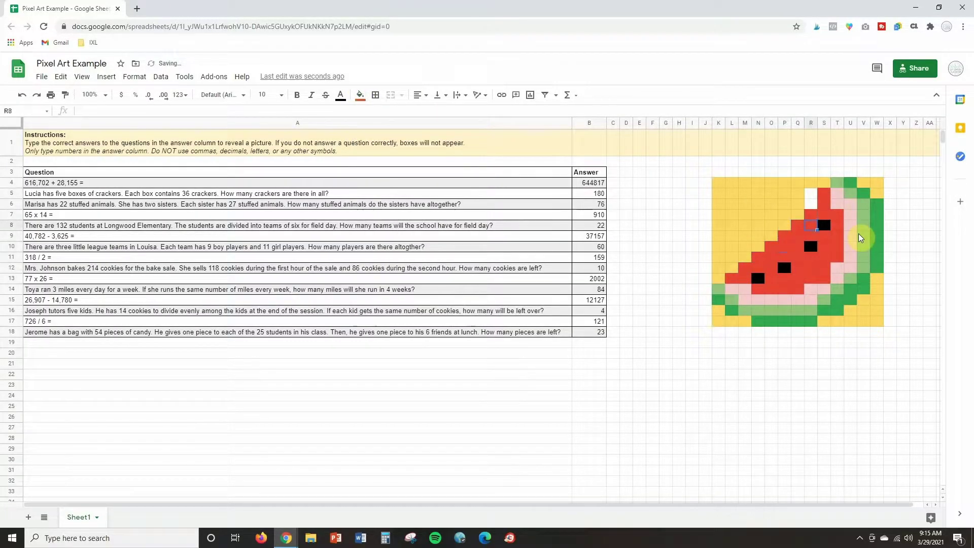
{"action": "left_click", "coordinate": [706, 172]}
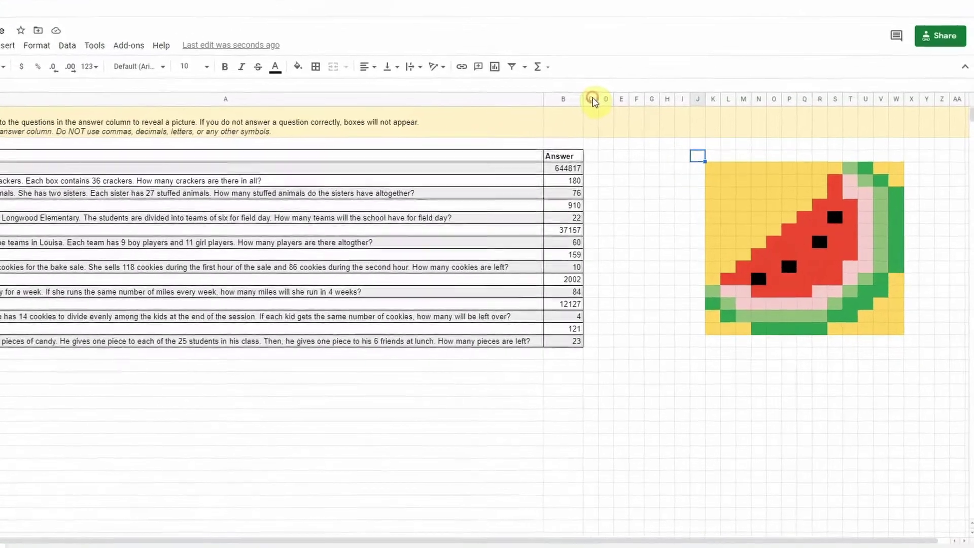
Step: Delete the empty columns C through I between the answer table and the picture
{"action": "left_click_drag", "start_coordinate": [613, 123], "coordinate": [697, 123]}
{"action": "left_click_drag", "start_coordinate": [675, 72], "coordinate": [671, 71]}
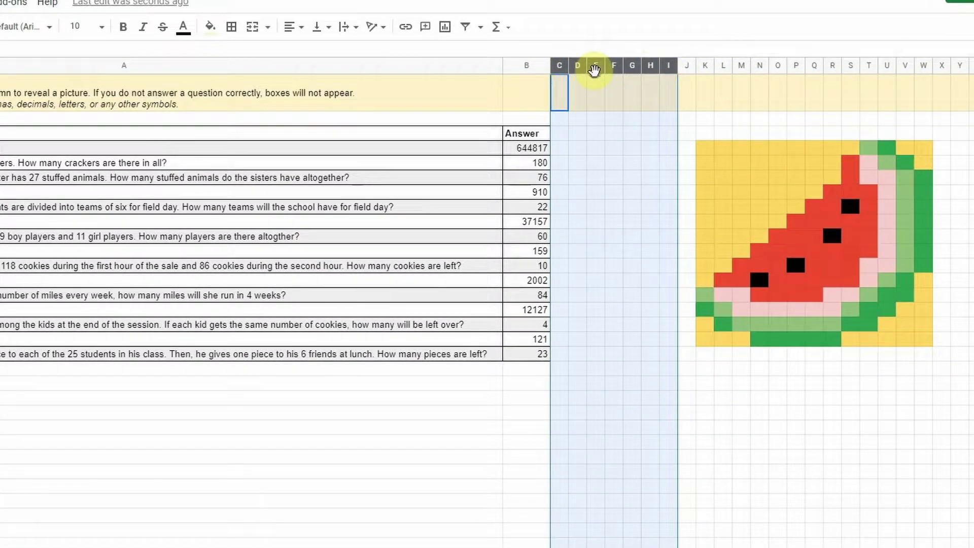
{"action": "right_click", "coordinate": [594, 70]}
{"action": "left_click", "coordinate": [680, 170]}
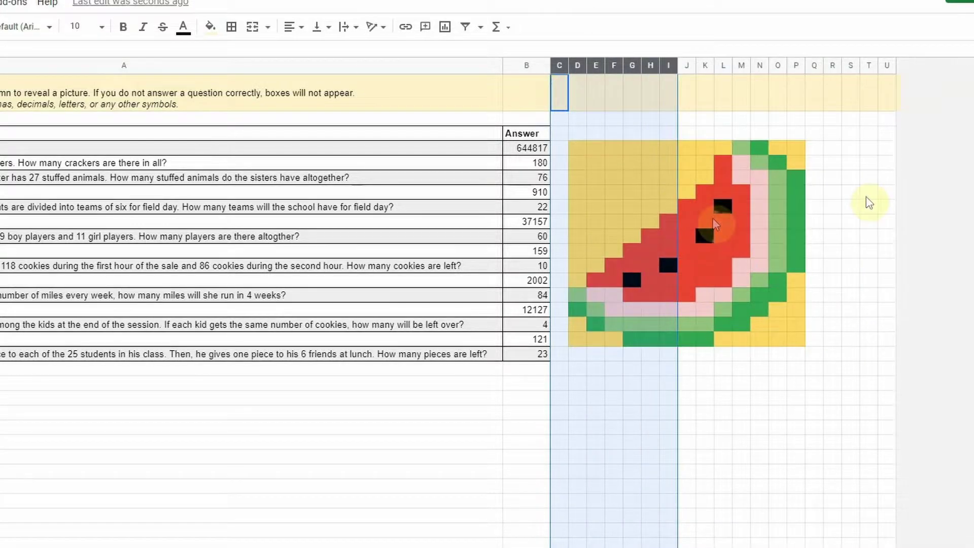
Step: Delete the unused columns R through U beyond the picture
{"action": "left_click", "coordinate": [830, 65]}
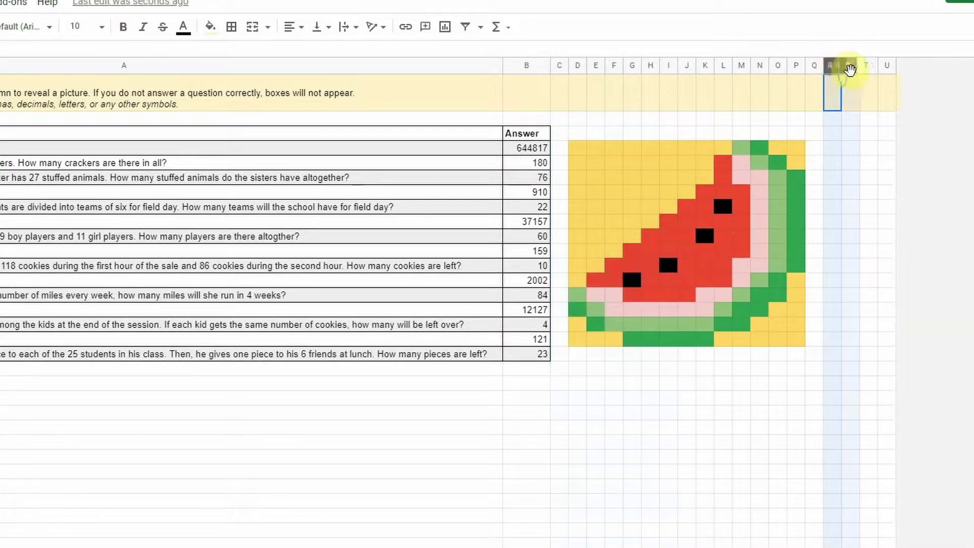
{"action": "left_click", "coordinate": [887, 65], "text": "shift"}
{"action": "right_click", "coordinate": [865, 68]}
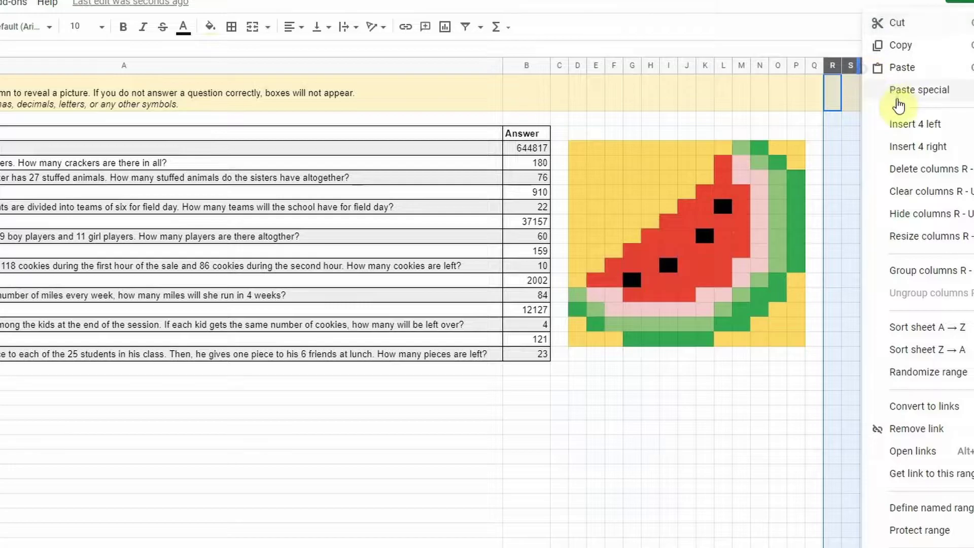
{"action": "left_click", "coordinate": [898, 168]}
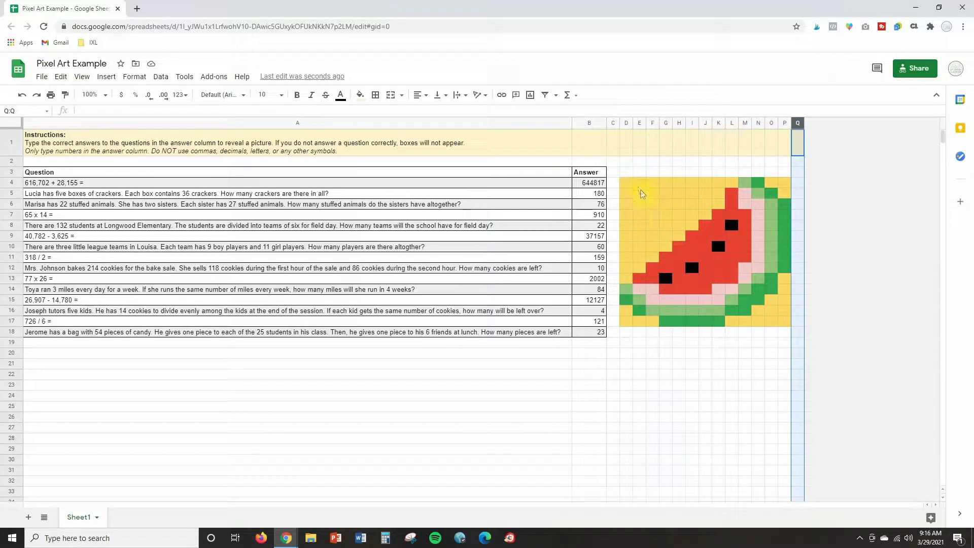
Step: Select columns C:Q and make them all slightly narrower
{"action": "left_click_drag", "start_coordinate": [613, 122], "coordinate": [797, 126]}
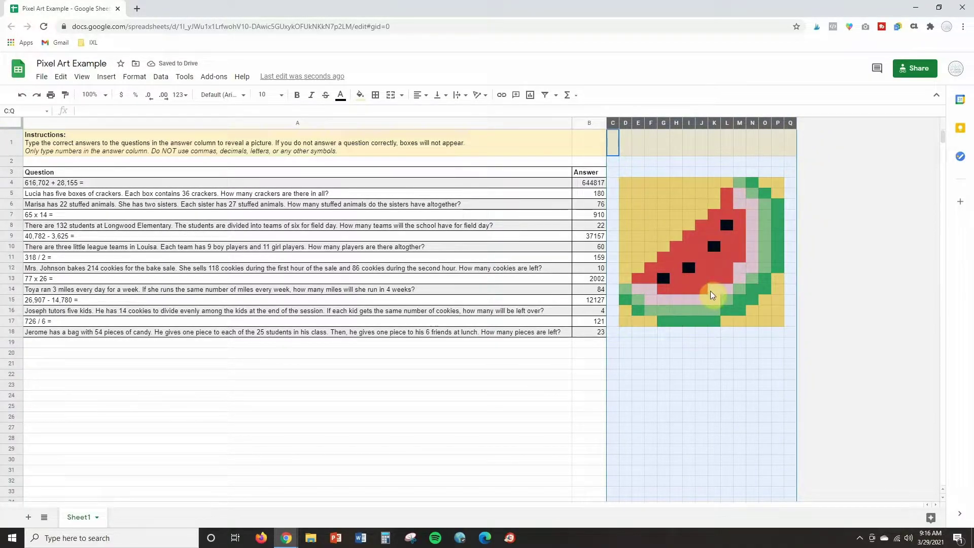
{"action": "left_click", "coordinate": [827, 280]}
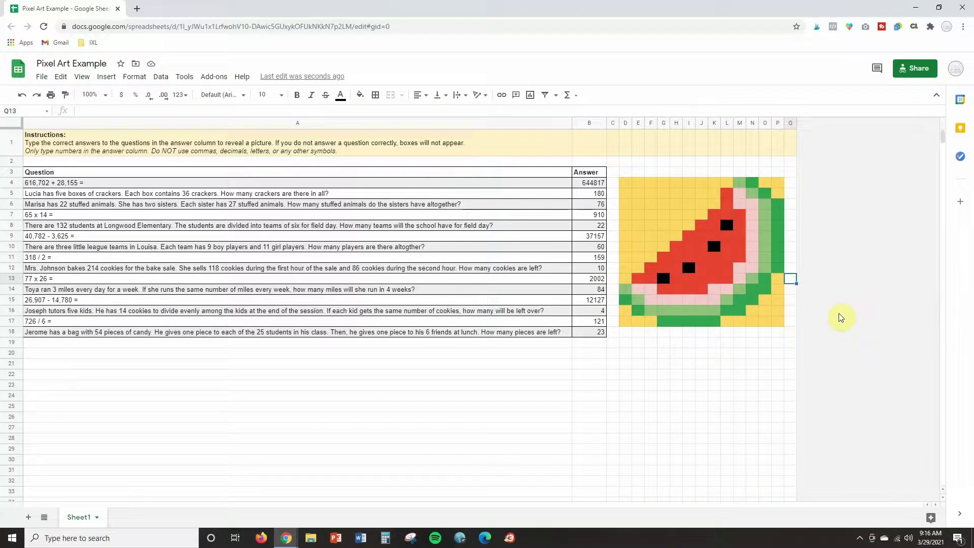
{"action": "left_click", "coordinate": [613, 183]}
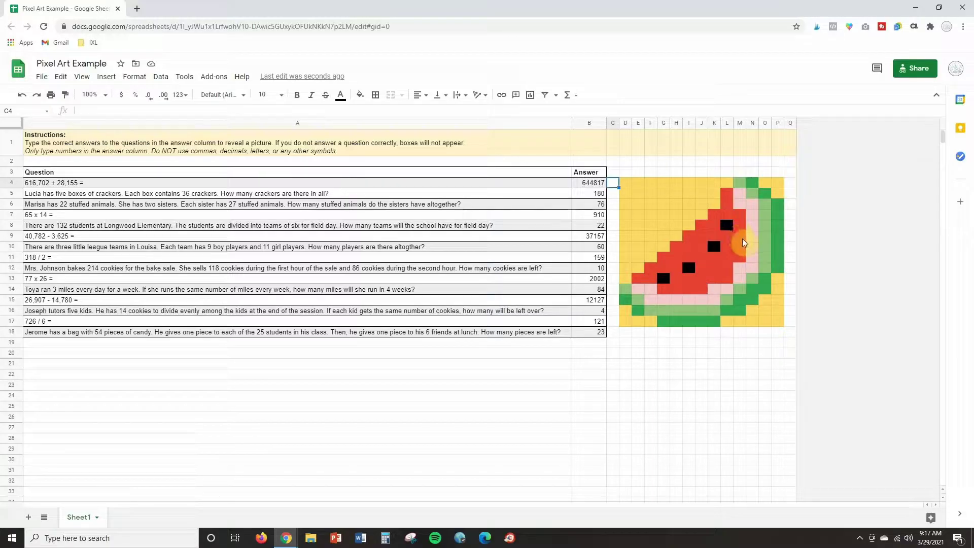
Step: Select scattered picture cells E5, O6, J9, N13, H16, E15, O17, J13, G11, E9 and I7, and start a conditional formatting rule for them
{"action": "left_click", "coordinate": [637, 195]}
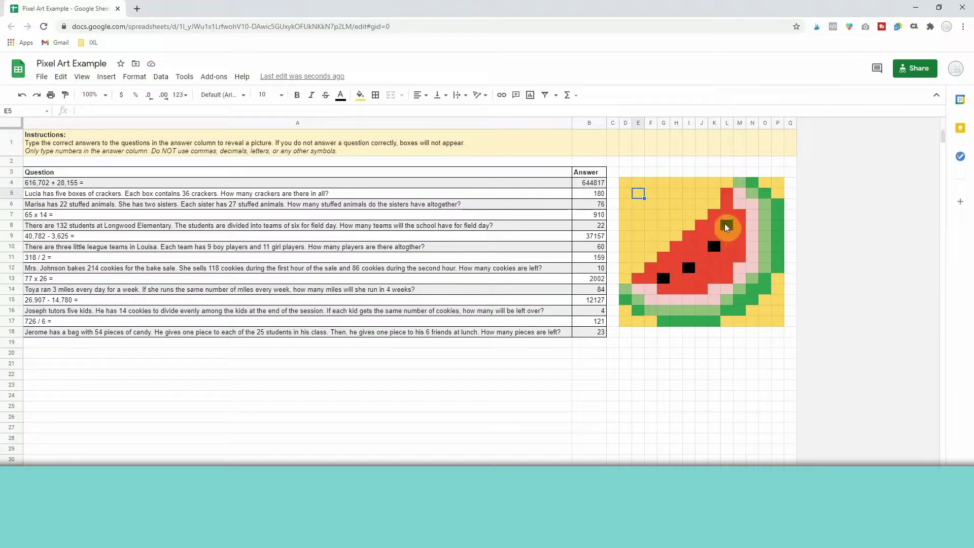
{"action": "left_click", "coordinate": [764, 204], "text": "ctrl"}
{"action": "left_click", "coordinate": [702, 236], "text": "ctrl"}
{"action": "left_click", "coordinate": [752, 278], "text": "ctrl"}
{"action": "left_click", "coordinate": [676, 310], "text": "ctrl"}
{"action": "left_click", "coordinate": [638, 299], "text": "ctrl"}
{"action": "left_click", "coordinate": [764, 320], "text": "ctrl"}
{"action": "left_click", "coordinate": [702, 279], "text": "ctrl"}
{"action": "left_click", "coordinate": [664, 257], "text": "ctrl"}
{"action": "left_click", "coordinate": [639, 235], "text": "ctrl"}
{"action": "left_click", "coordinate": [689, 215], "text": "ctrl"}
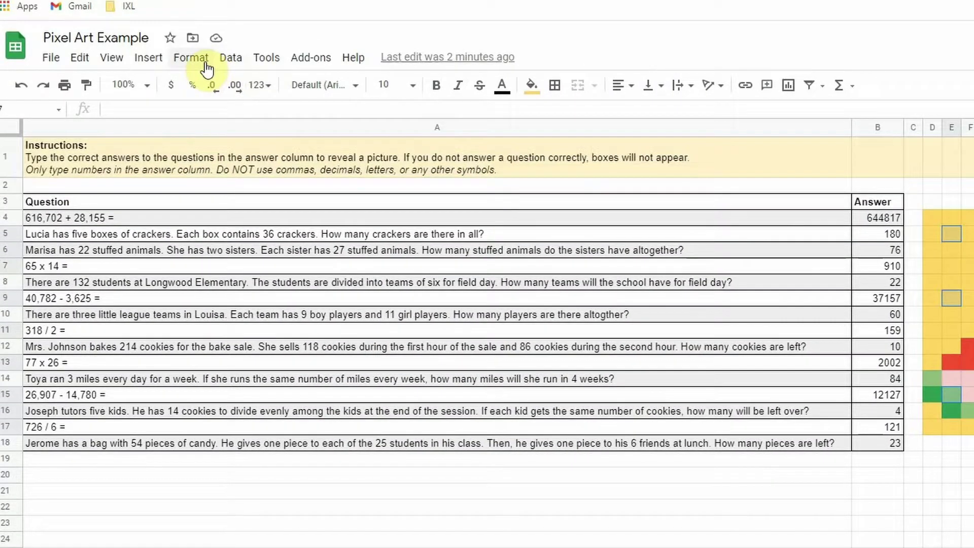
{"action": "left_click", "coordinate": [206, 63]}
{"action": "left_click", "coordinate": [264, 421]}
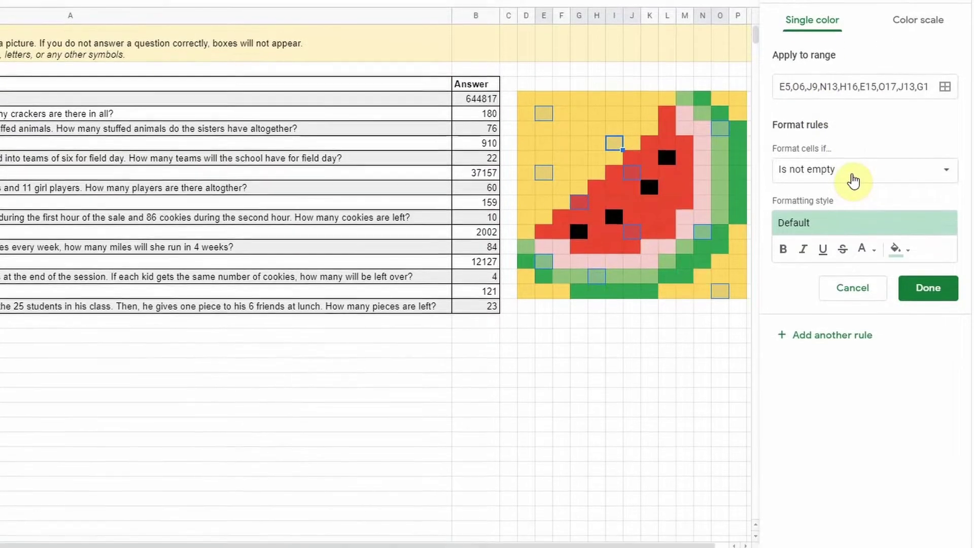
Step: Set the rule's condition to the custom formula =$B$4<>644817 and its fill color to white
{"action": "left_click", "coordinate": [853, 228]}
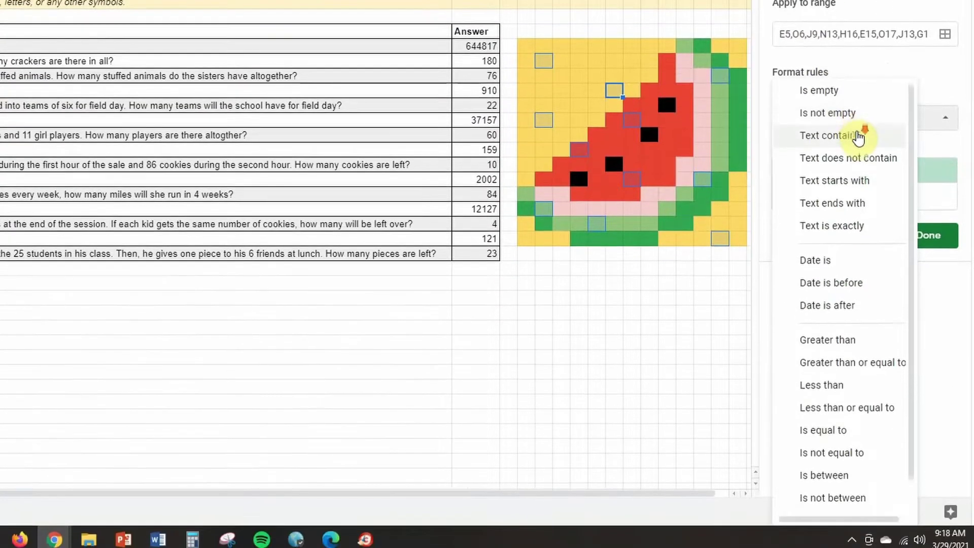
{"action": "scroll", "coordinate": [892, 457], "scroll_direction": "down", "scroll_amount": 2}
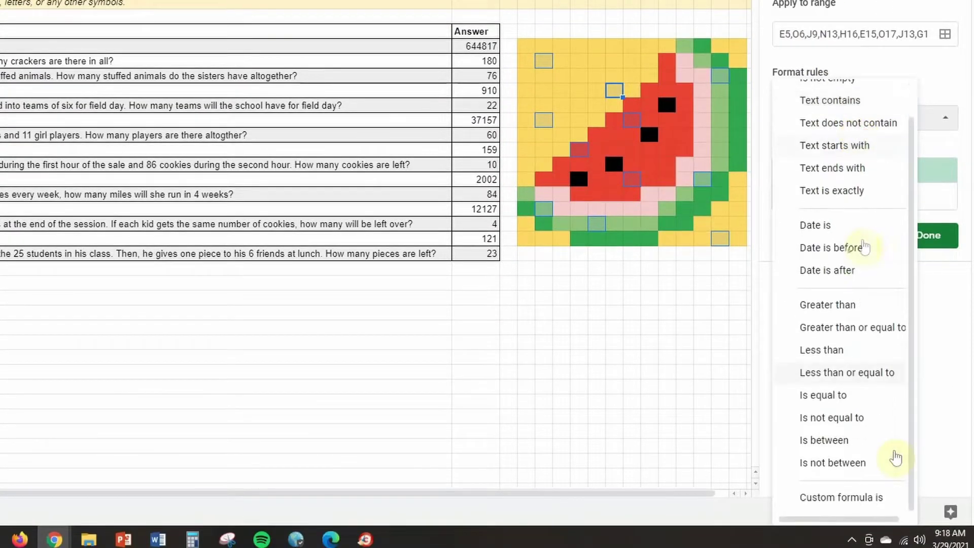
{"action": "left_click", "coordinate": [878, 500]}
{"action": "left_click", "coordinate": [827, 155]}
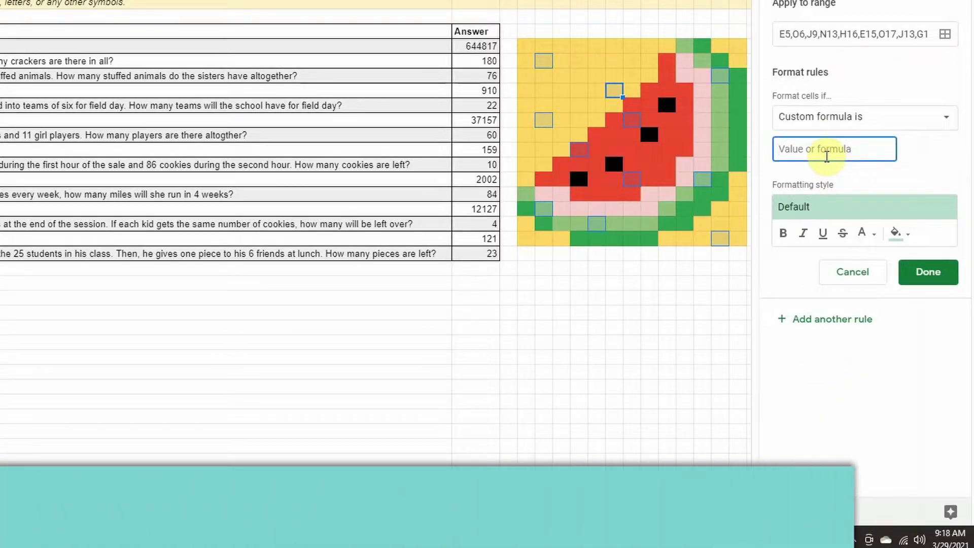
{"action": "type", "text": "=$"}
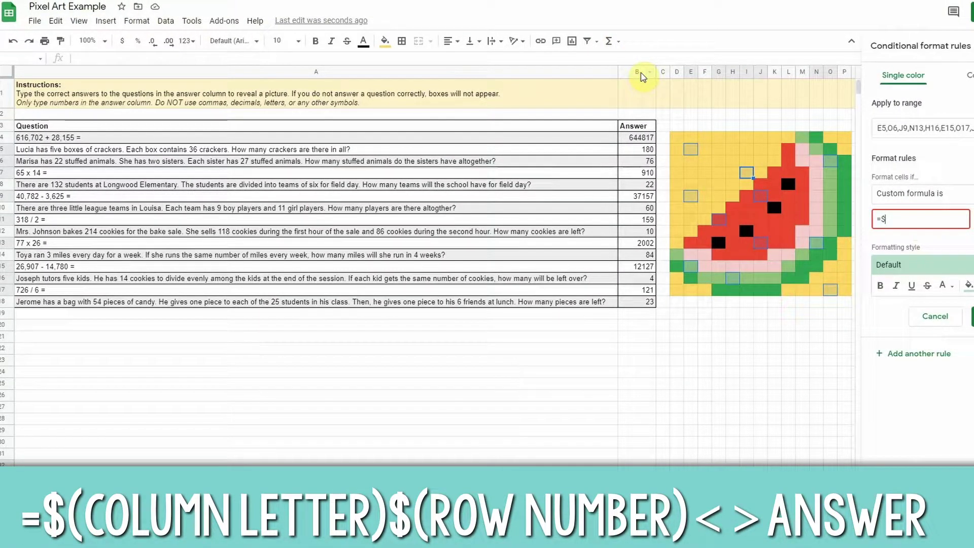
{"action": "type", "text": "B$"}
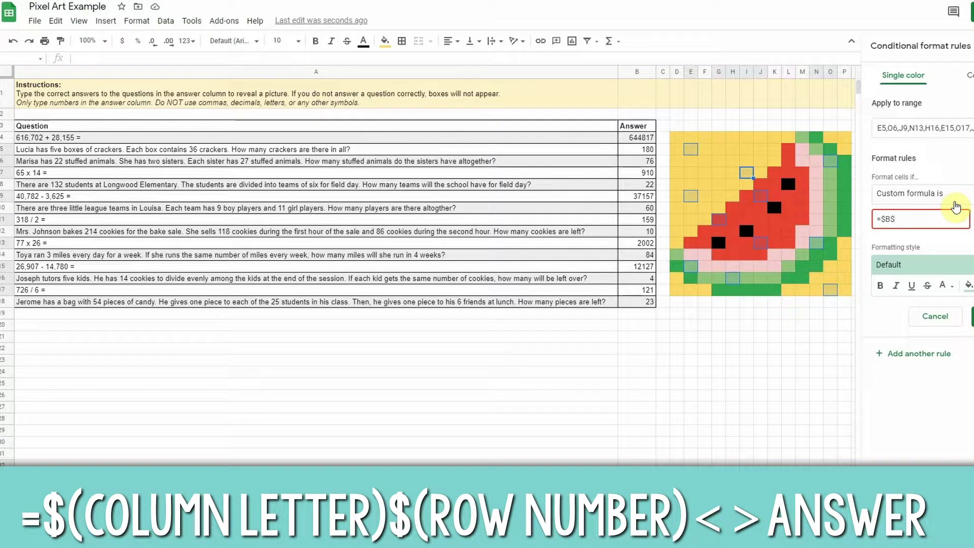
{"action": "type", "text": "4"}
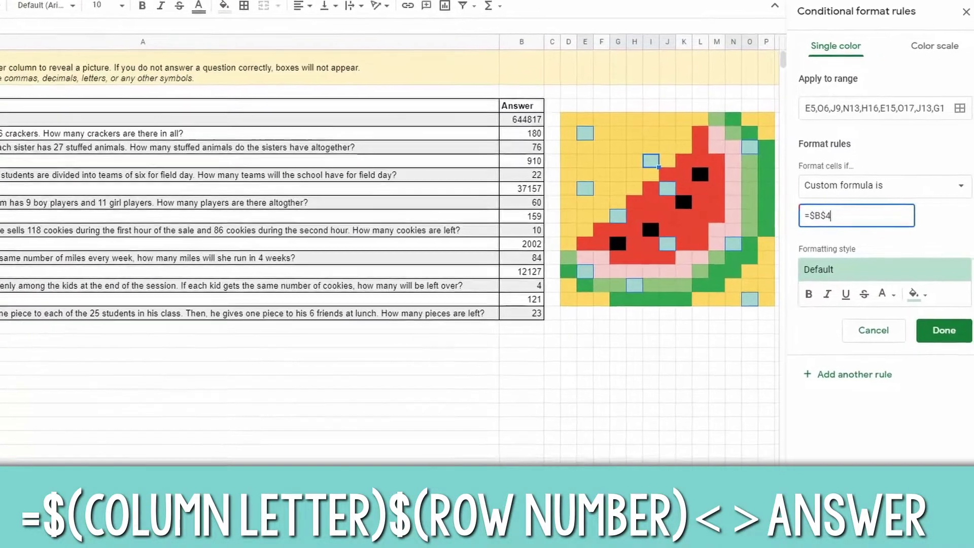
{"action": "type", "text": "<>"}
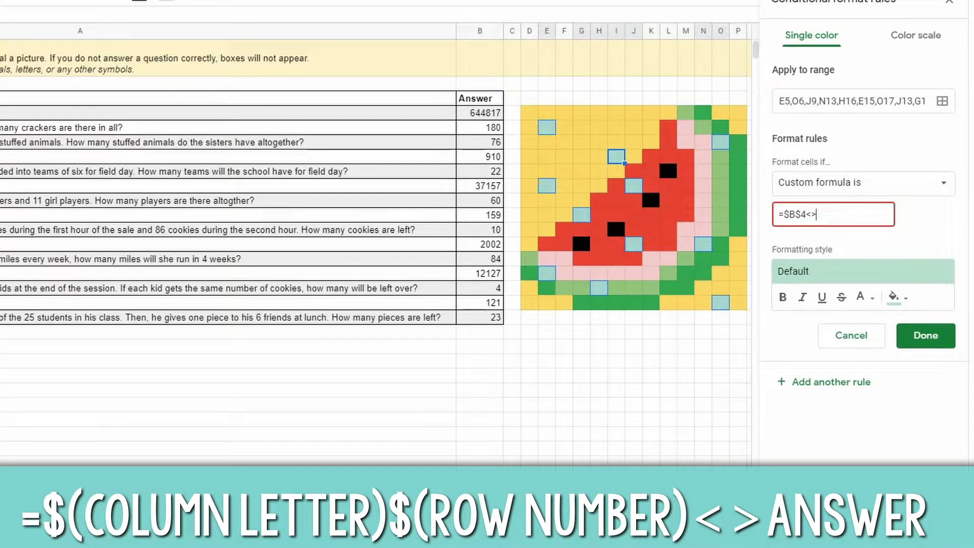
{"action": "type", "text": "644817"}
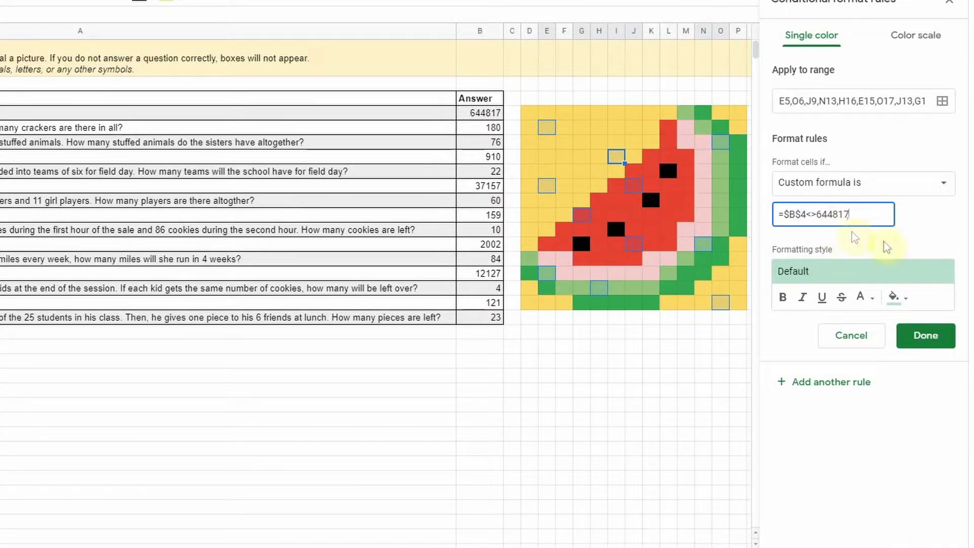
{"action": "left_click", "coordinate": [894, 297]}
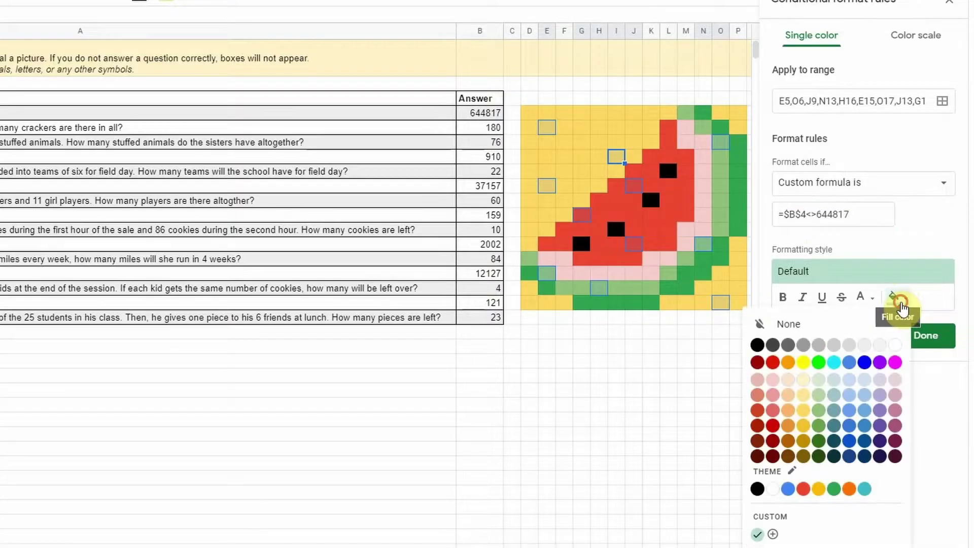
{"action": "left_click", "coordinate": [897, 347]}
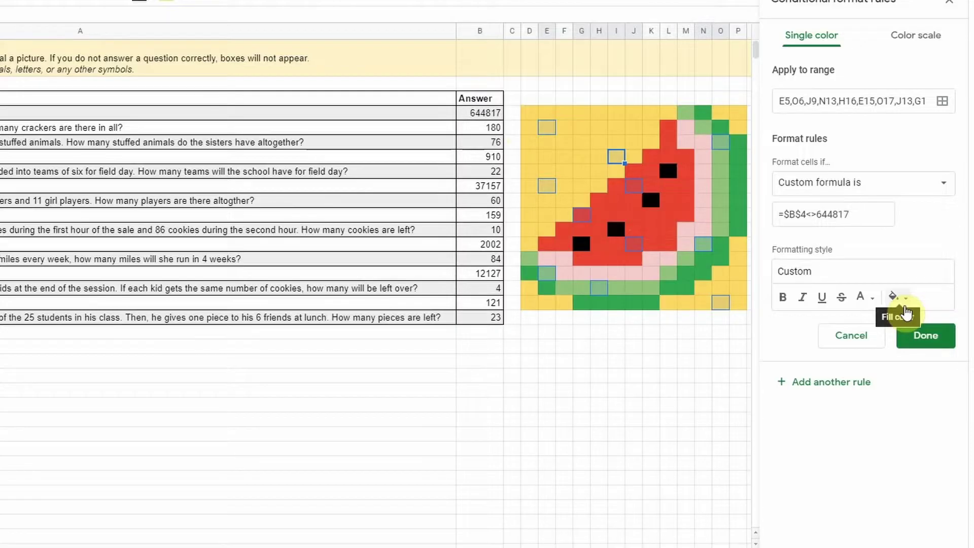
Step: Clear the answer in B4 to test the rule on the picture, and save the rule
{"action": "left_click", "coordinate": [480, 112]}
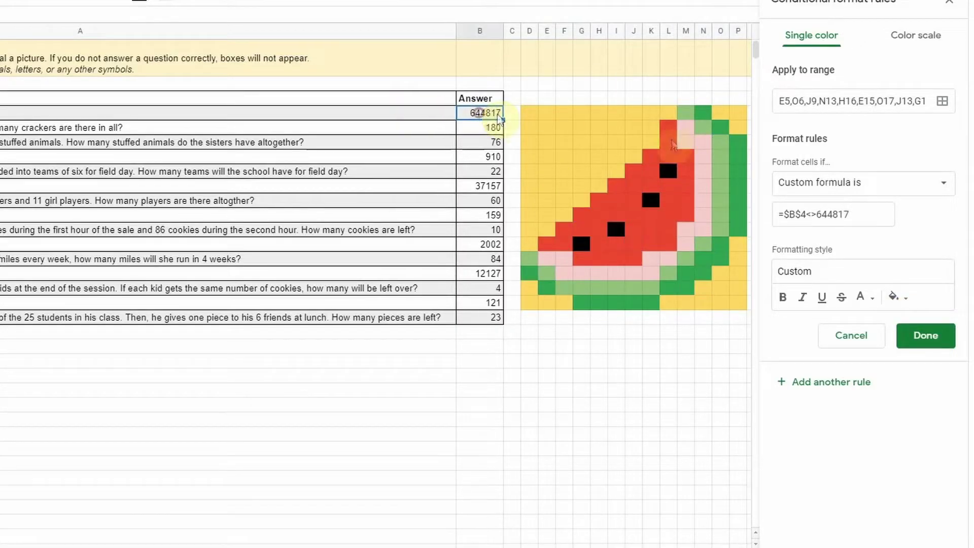
{"action": "key", "text": "Delete"}
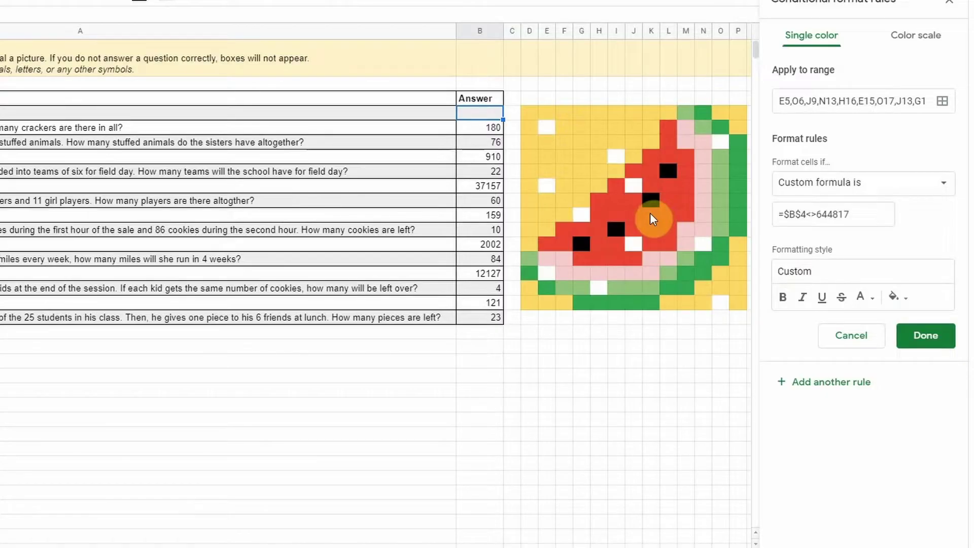
{"action": "left_click", "coordinate": [929, 335]}
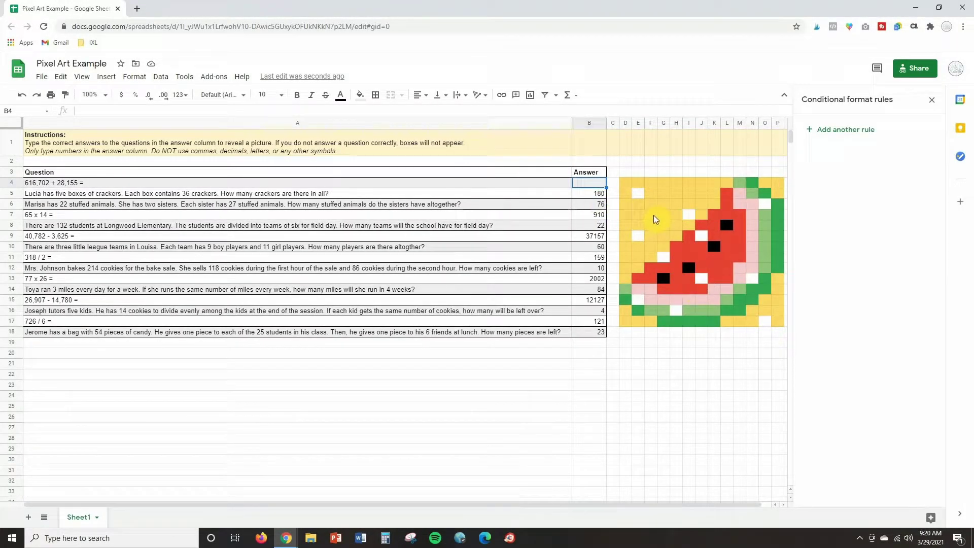
Step: Select another scattered set of picture cells, including F7, N4, P8, N9, G13, J16, E17, D15, I11 and M11, and add a new rule
{"action": "left_click", "coordinate": [653, 215]}
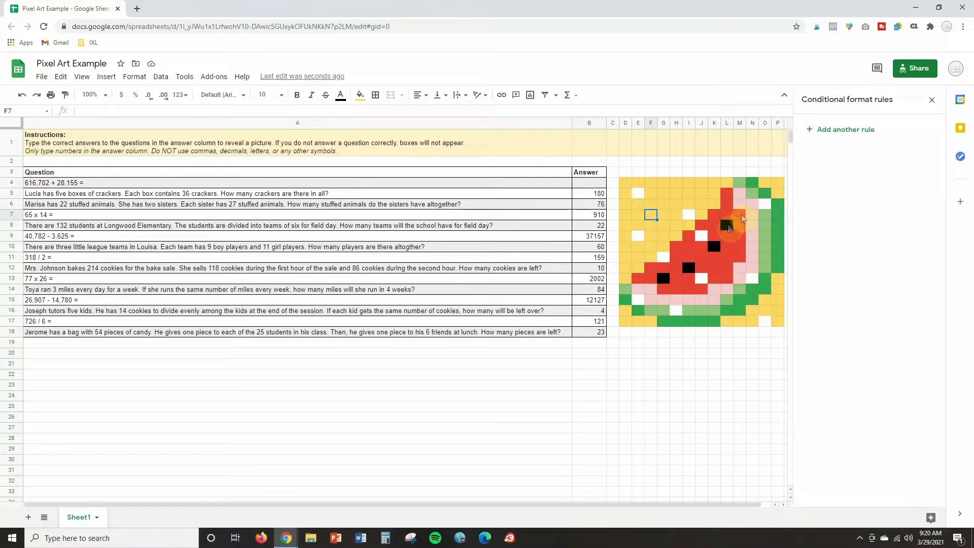
{"action": "left_click", "coordinate": [753, 183]}
{"action": "left_click", "coordinate": [777, 225]}
{"action": "left_click", "coordinate": [753, 237]}
{"action": "left_click", "coordinate": [663, 279]}
{"action": "left_click", "coordinate": [701, 311]}
{"action": "left_click", "coordinate": [637, 321]}
{"action": "left_click", "coordinate": [625, 300]}
{"action": "left_click", "coordinate": [739, 257]}
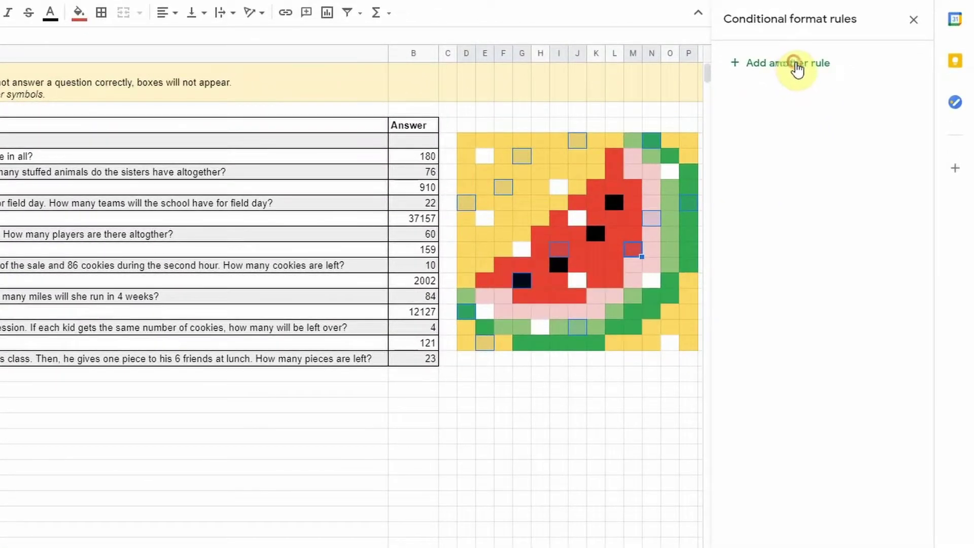
{"action": "left_click", "coordinate": [850, 129]}
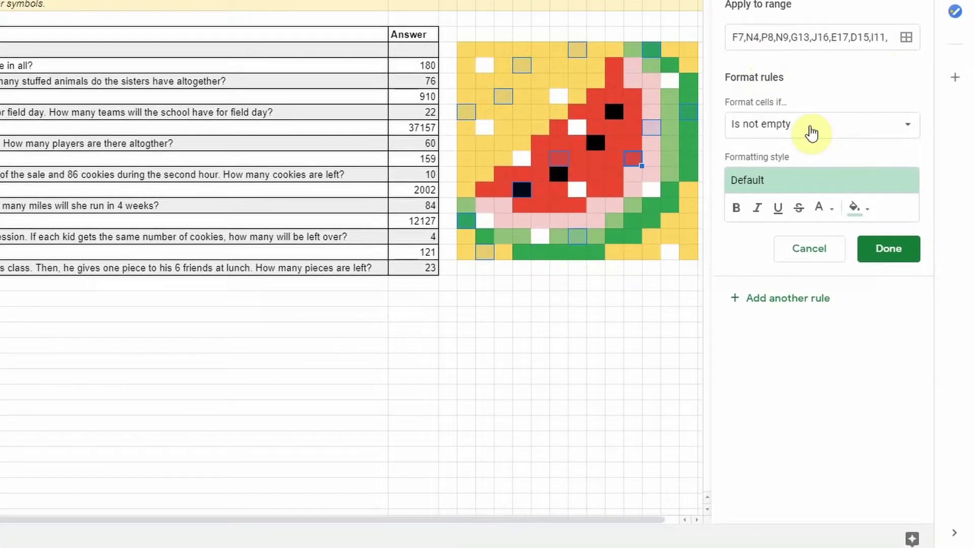
Step: Set the new rule's condition to the custom formula =$B$5<>180
{"action": "left_click", "coordinate": [812, 133]}
{"action": "scroll", "coordinate": [805, 450], "scroll_direction": "down", "scroll_amount": 1}
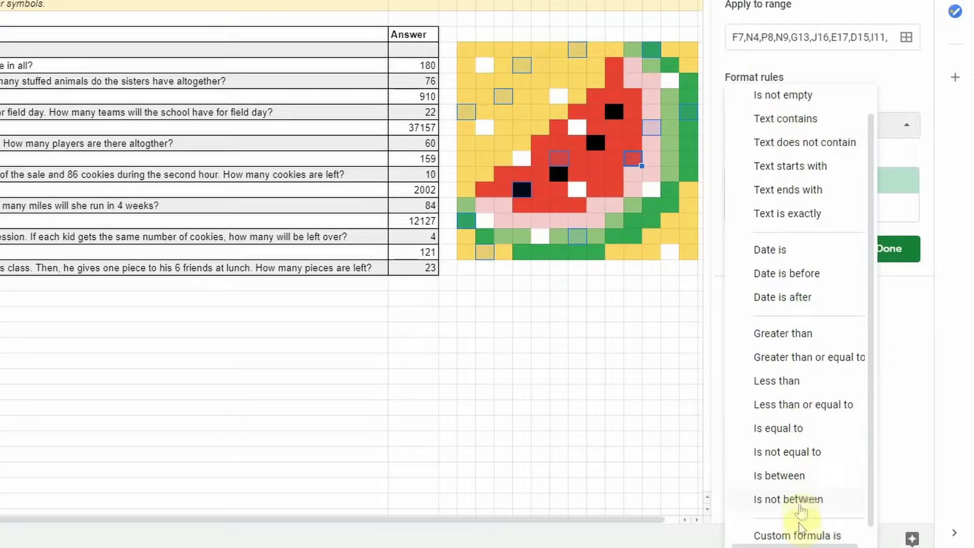
{"action": "left_click", "coordinate": [797, 535]}
{"action": "left_click", "coordinate": [774, 154]}
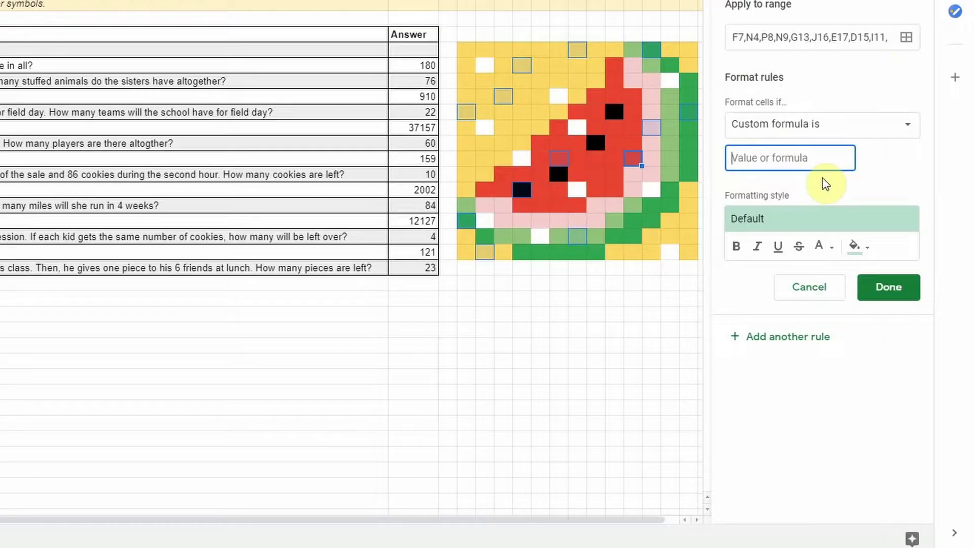
{"action": "type", "text": "=$"}
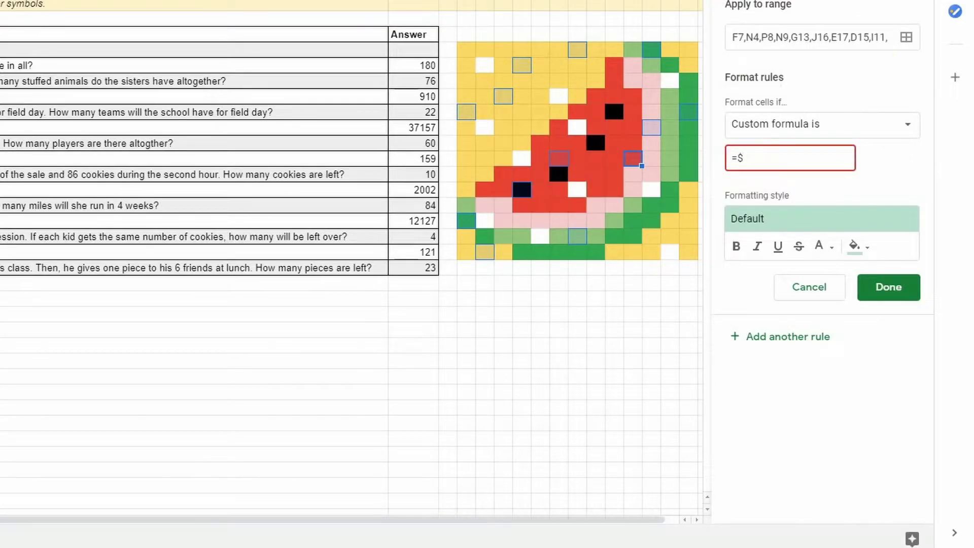
{"action": "type", "text": "B"}
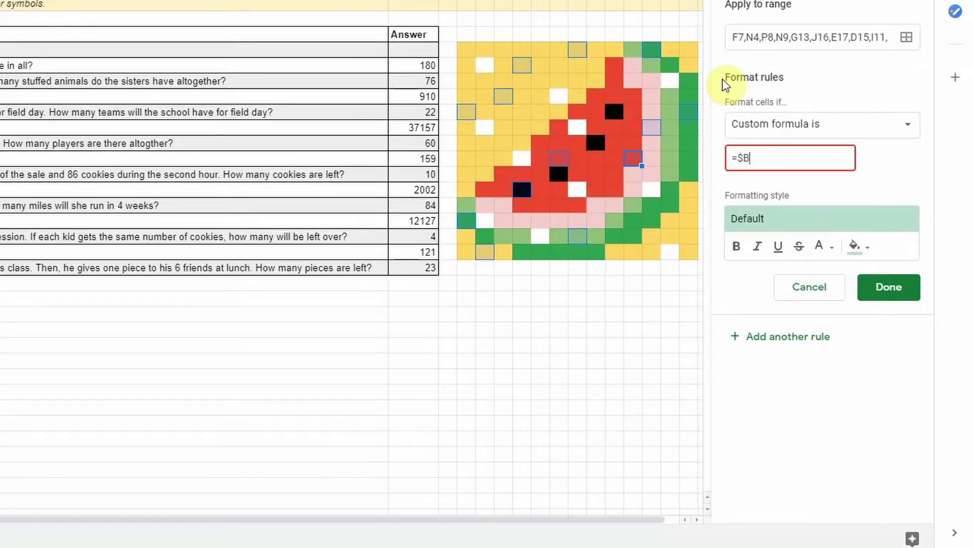
{"action": "type", "text": "$"}
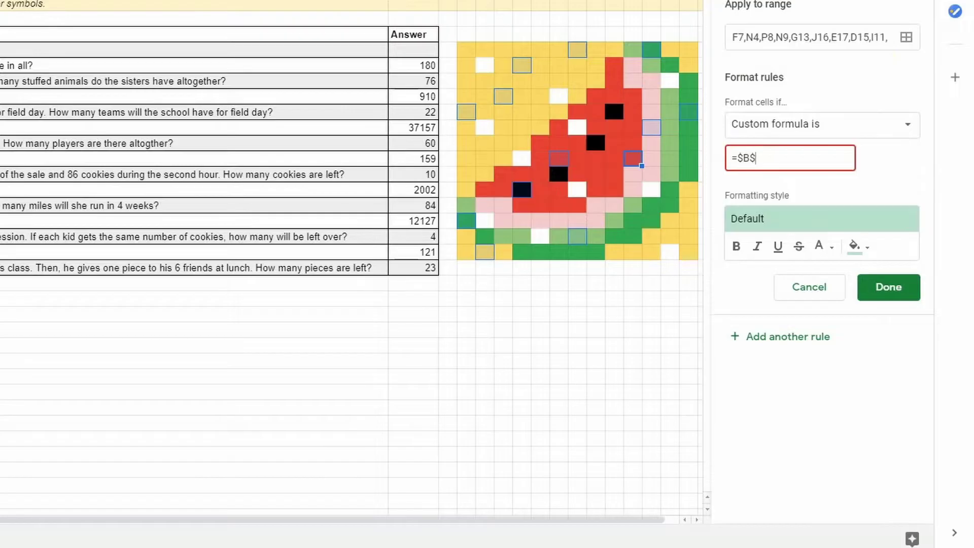
{"action": "type", "text": "5<"}
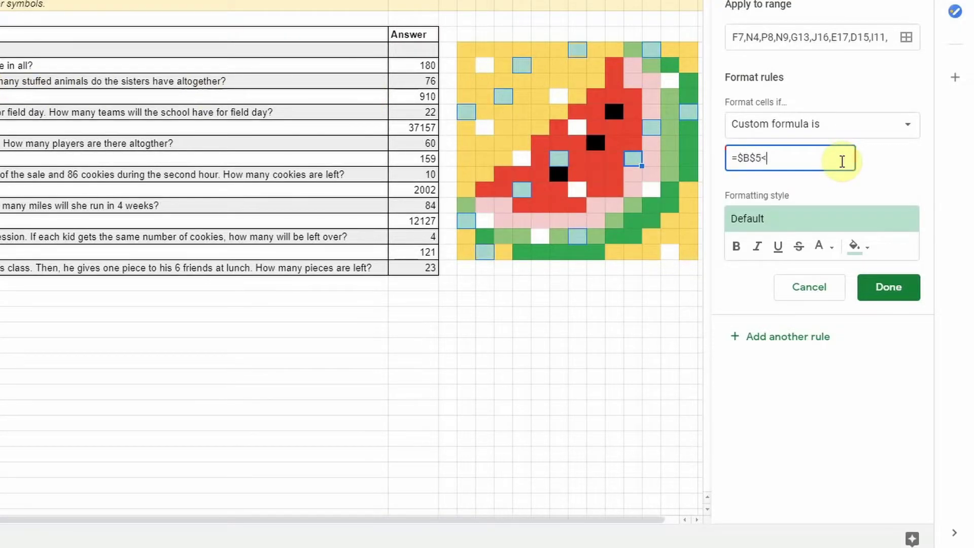
{"action": "type", "text": ">180"}
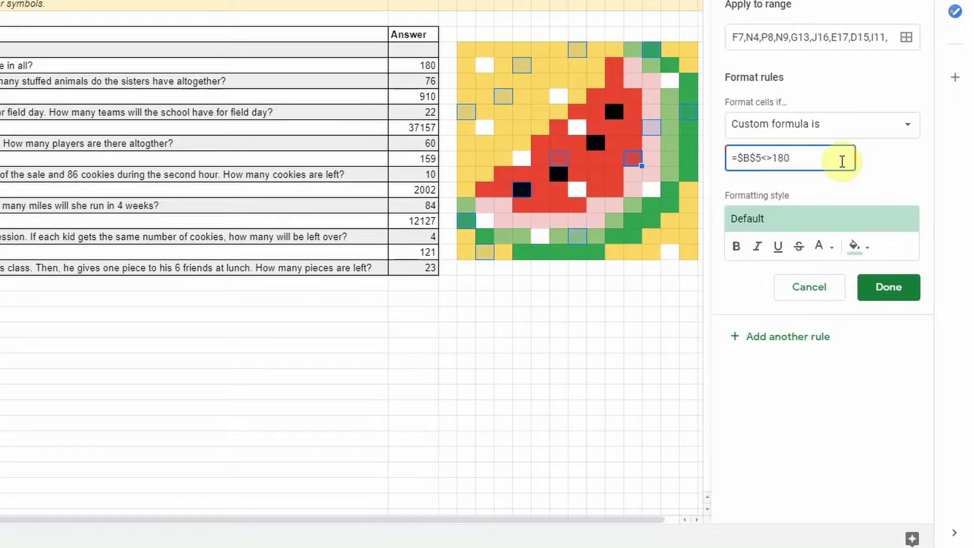
Step: Give the B5 rule a white fill and save it, and clear the answer in B5 to test it on the picture
{"action": "left_click", "coordinate": [858, 249]}
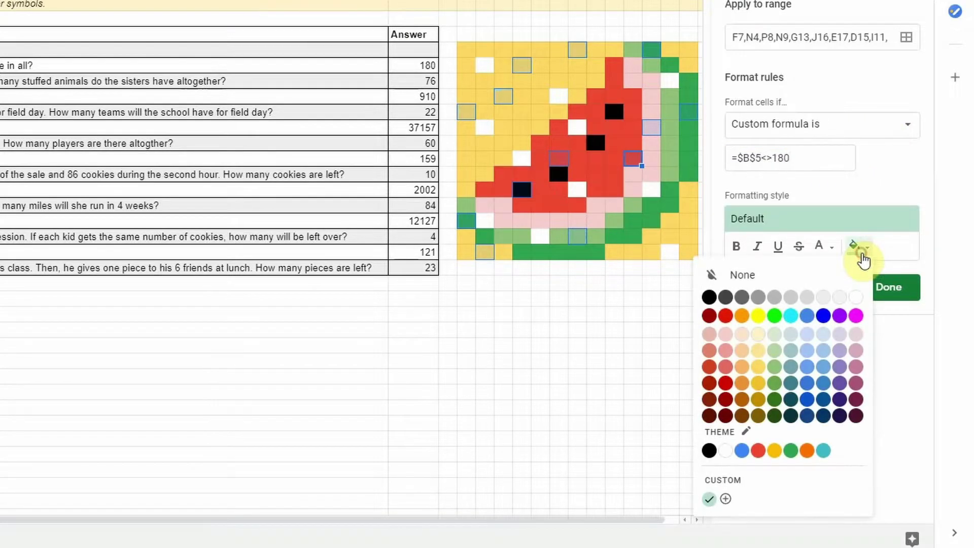
{"action": "left_click", "coordinate": [859, 305]}
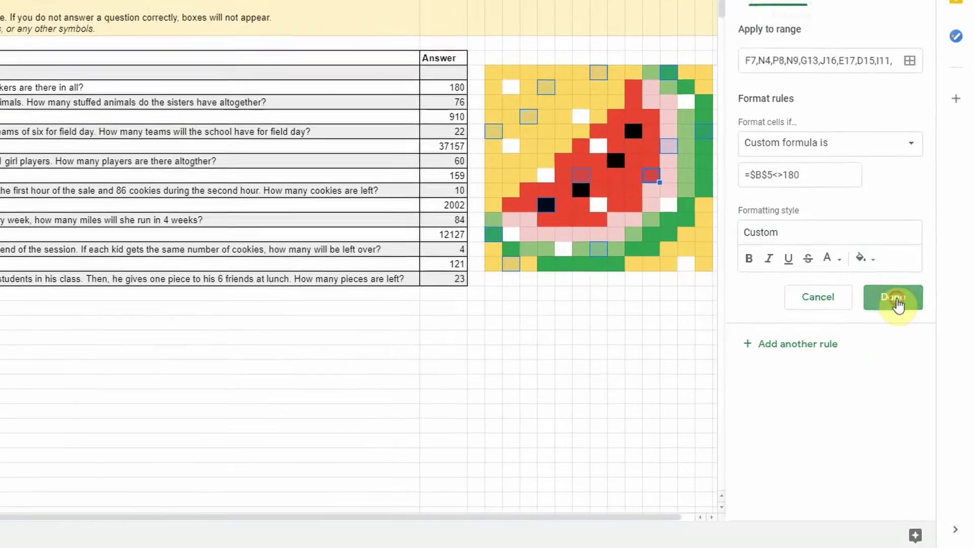
{"action": "left_click", "coordinate": [896, 287]}
{"action": "left_click", "coordinate": [531, 150]}
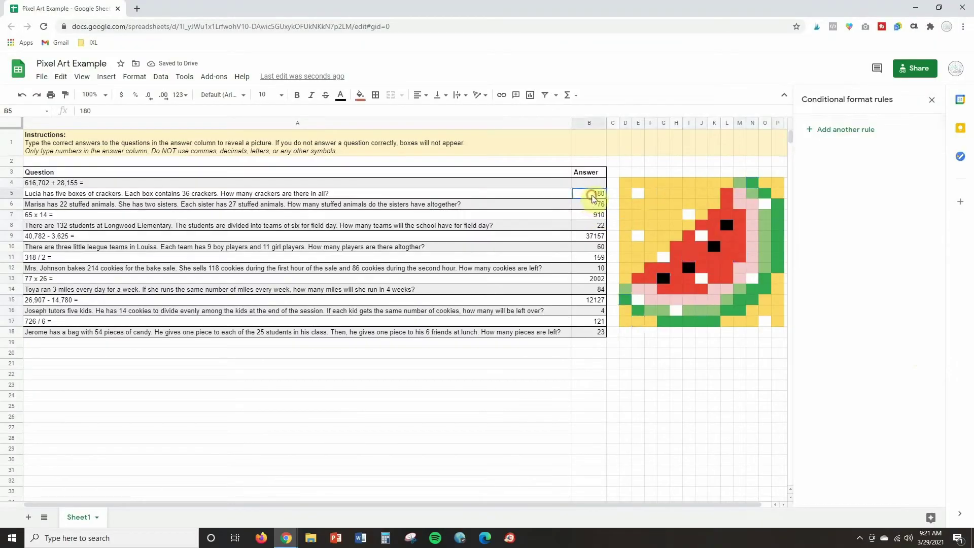
{"action": "key", "text": "Delete"}
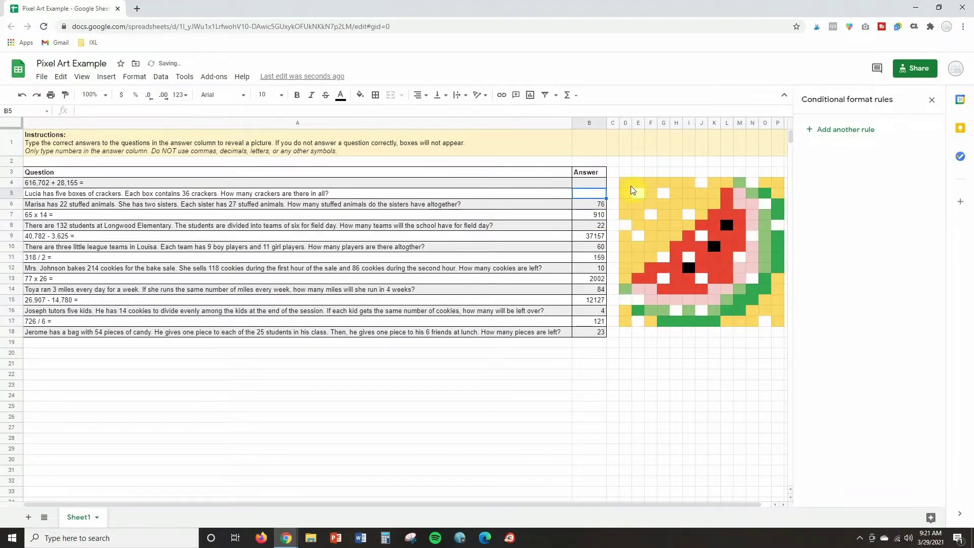
Step: Replace the answer in B6 with the text cat as a word-answer example
{"action": "left_click", "coordinate": [605, 204]}
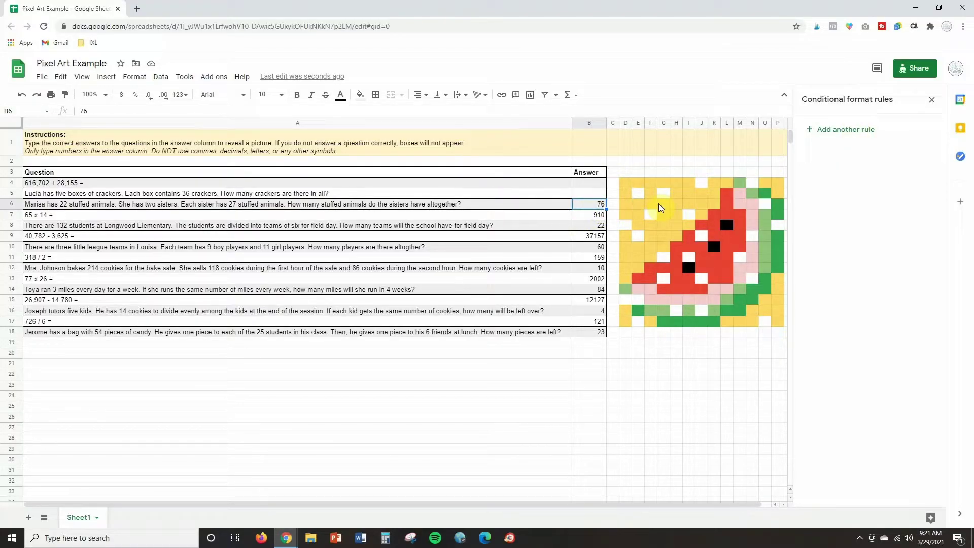
{"action": "type", "text": "cat"}
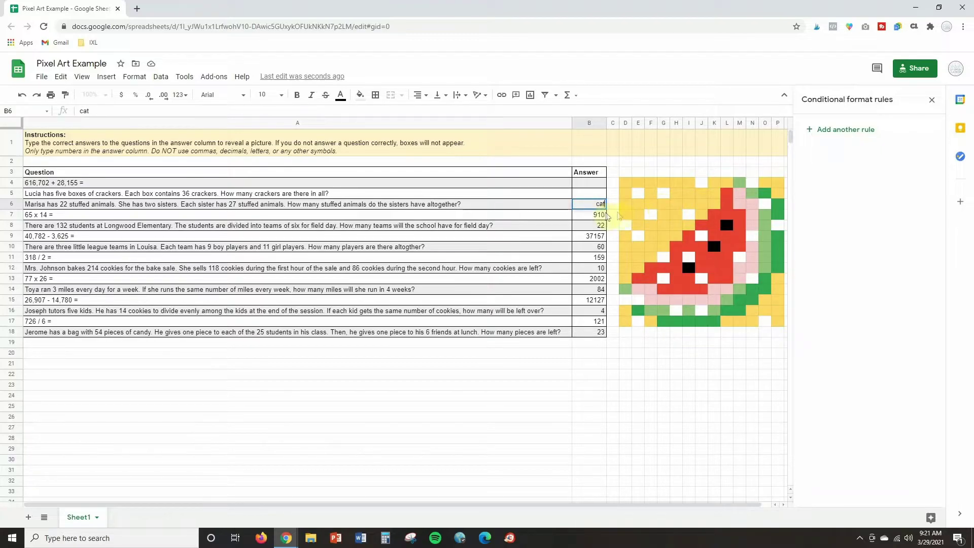
{"action": "left_click", "coordinate": [858, 145]}
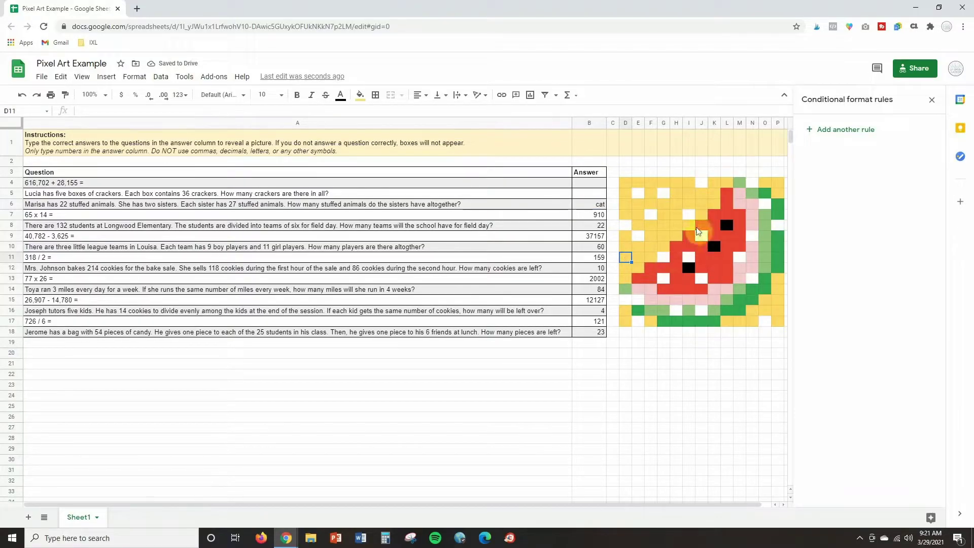
Step: Select scattered picture cells D11, K6, M10, P10, H14, F15, I17, P15 and F4, and add a new conditional formatting rule
{"action": "left_click", "coordinate": [680, 288]}
{"action": "left_click", "coordinate": [689, 321]}
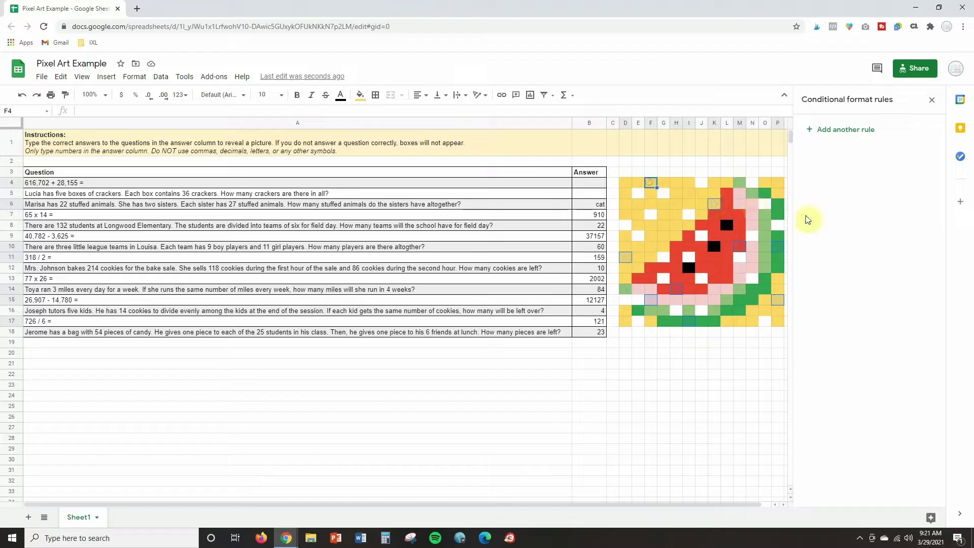
{"action": "left_click", "coordinate": [856, 131]}
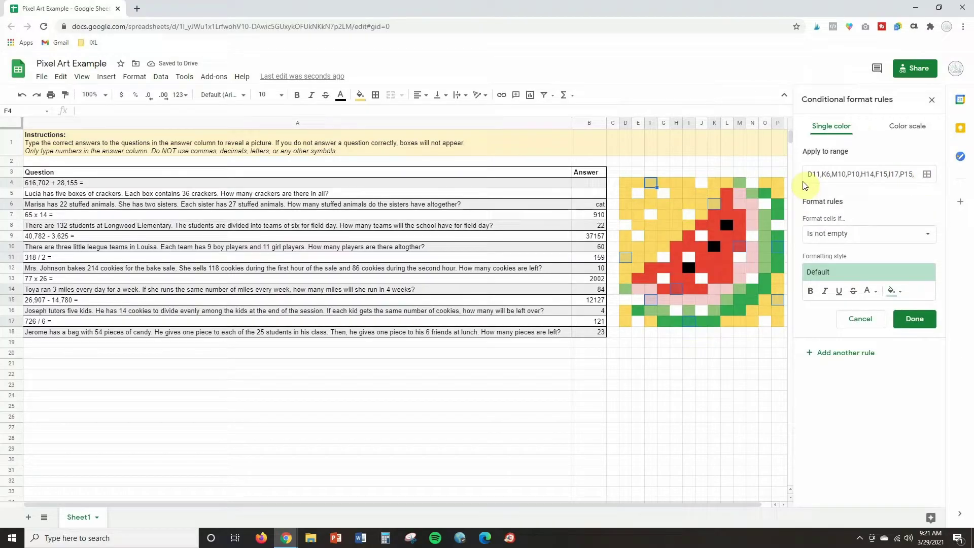
Step: Set the rule's condition to the custom formula =$B$6<>"cat", with the text answer in quotation marks
{"action": "left_click", "coordinate": [842, 238]}
{"action": "scroll", "coordinate": [857, 244], "scroll_direction": "down", "scroll_amount": 1}
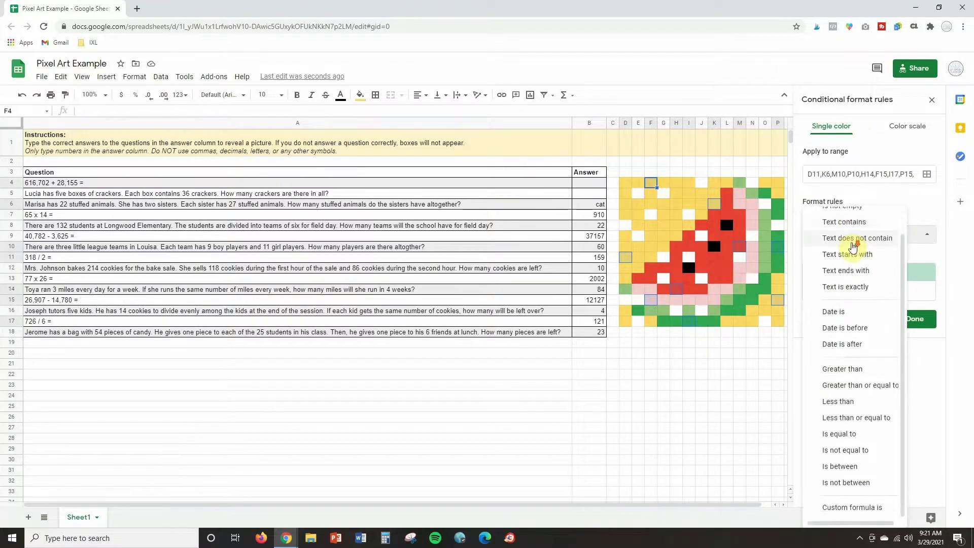
{"action": "left_click", "coordinate": [858, 509]}
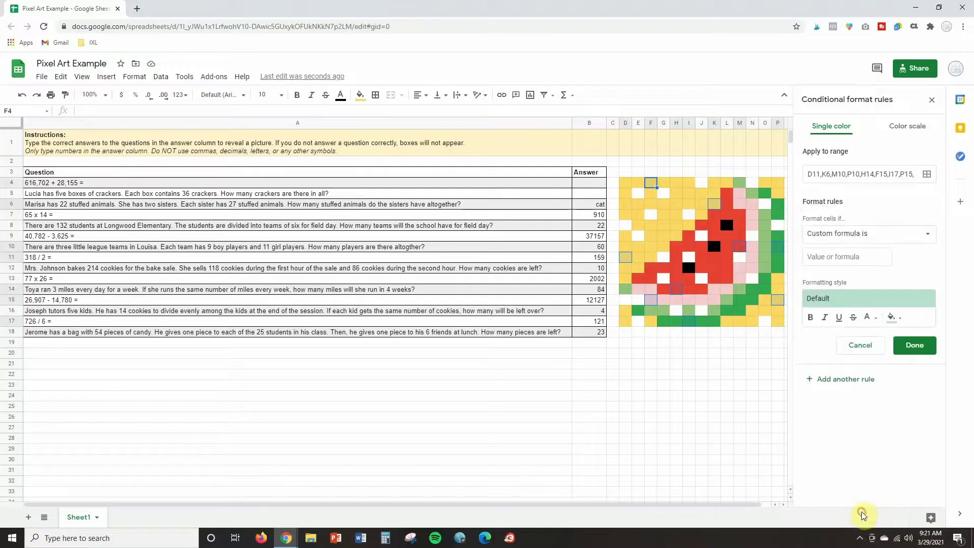
{"action": "left_click", "coordinate": [830, 258]}
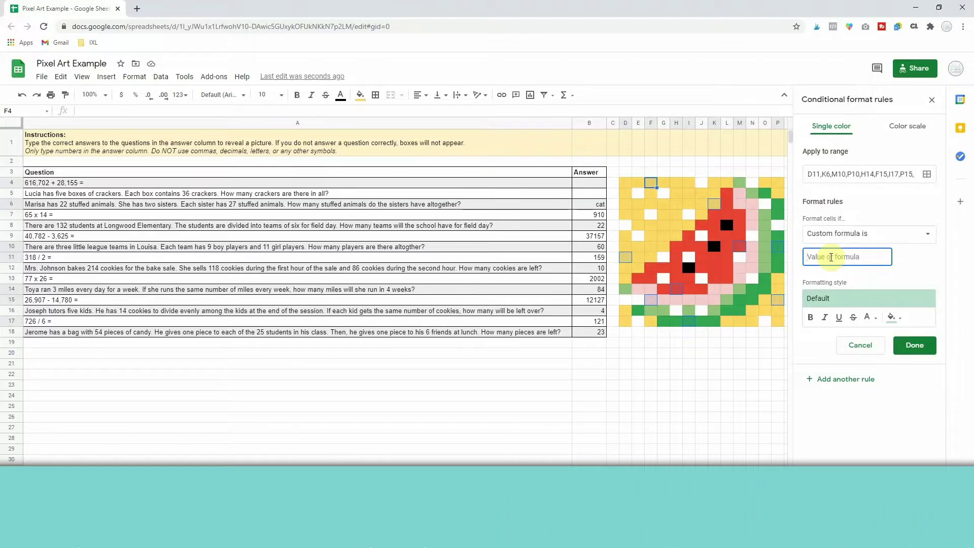
{"action": "type", "text": "="}
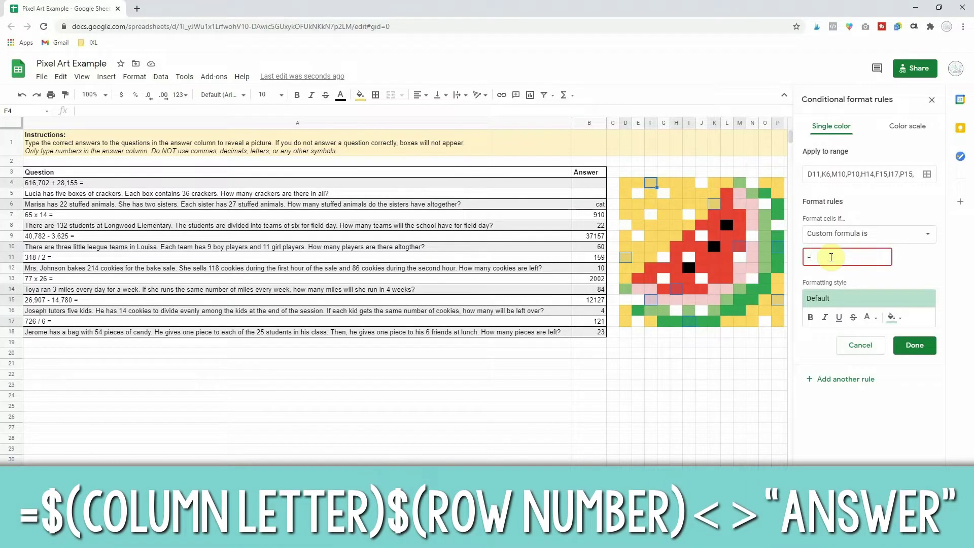
{"action": "type", "text": "$"}
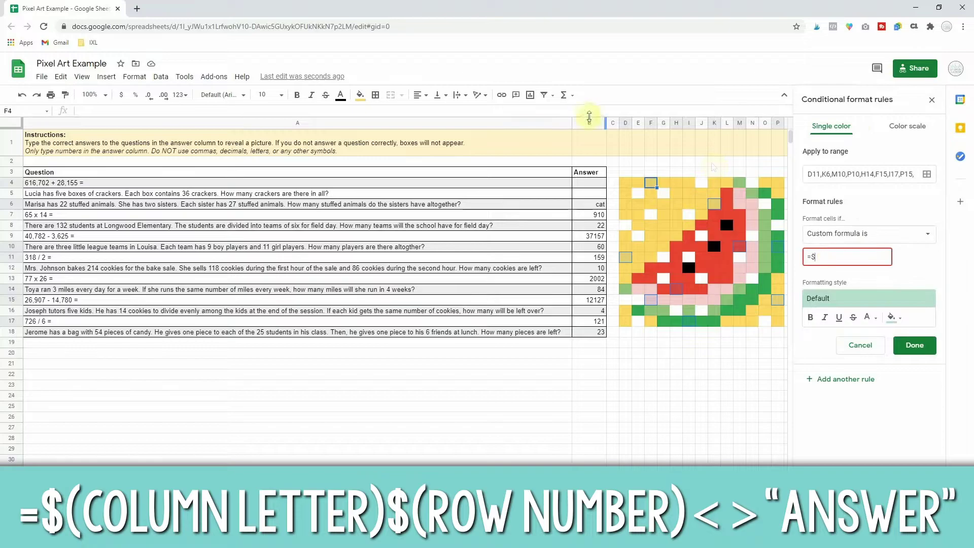
{"action": "type", "text": "B"}
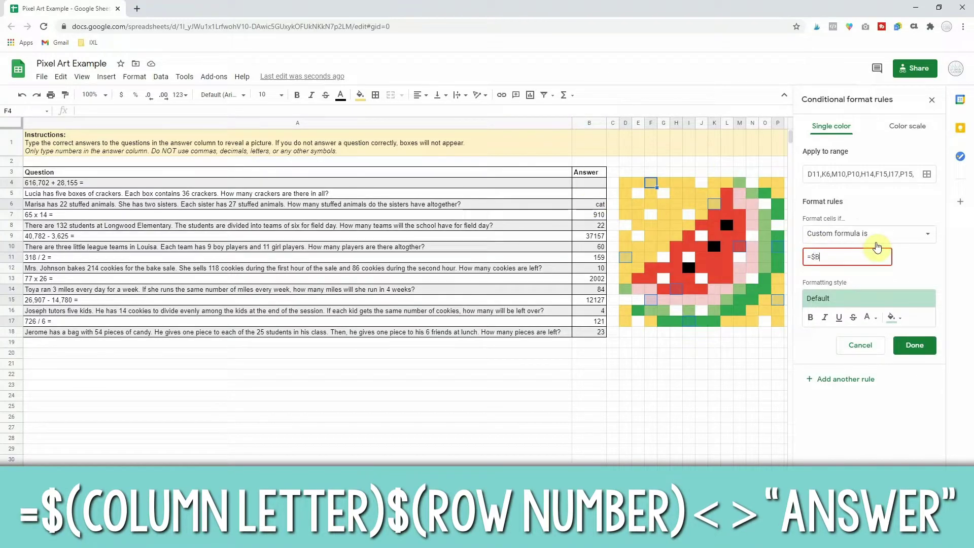
{"action": "type", "text": "$"}
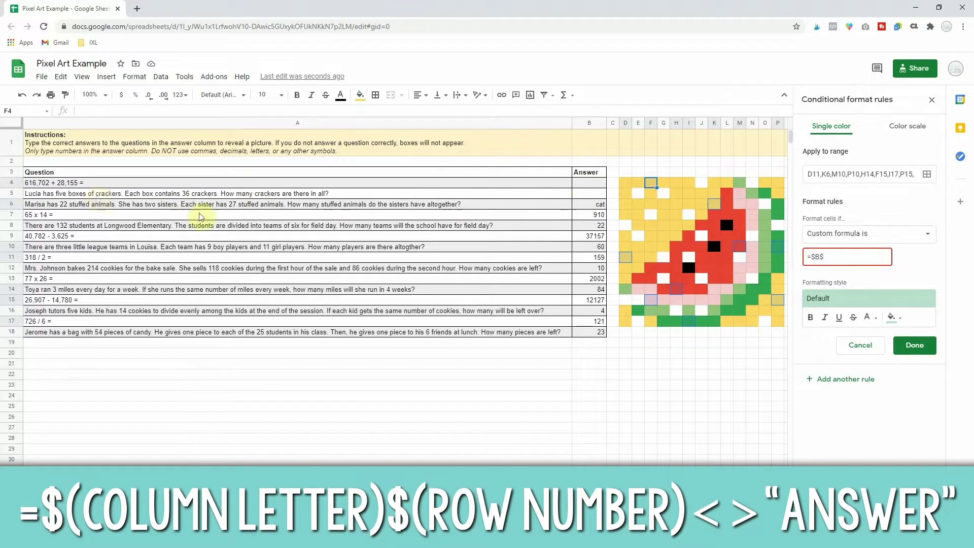
{"action": "type", "text": "6<"}
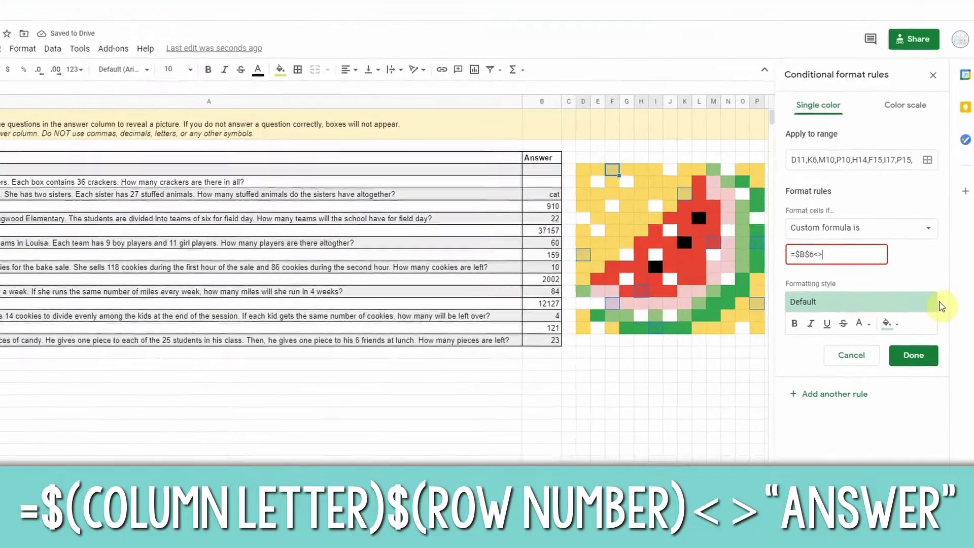
{"action": "type", "text": ">"}
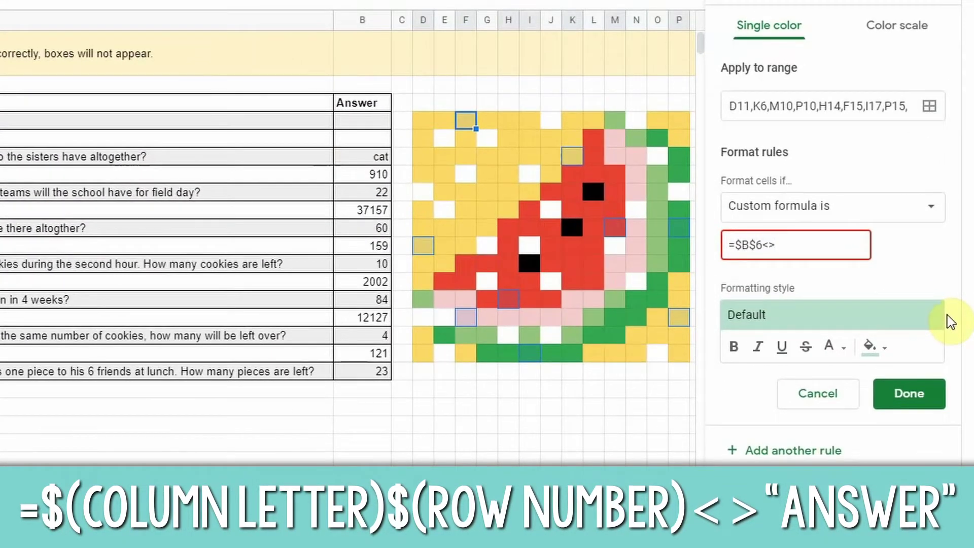
{"action": "type", "text": "\""}
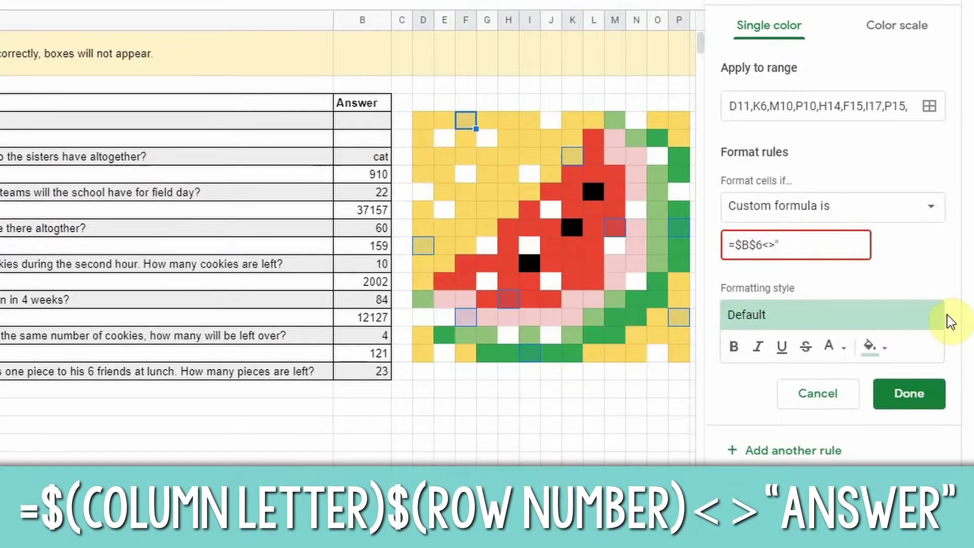
{"action": "type", "text": "cat"}
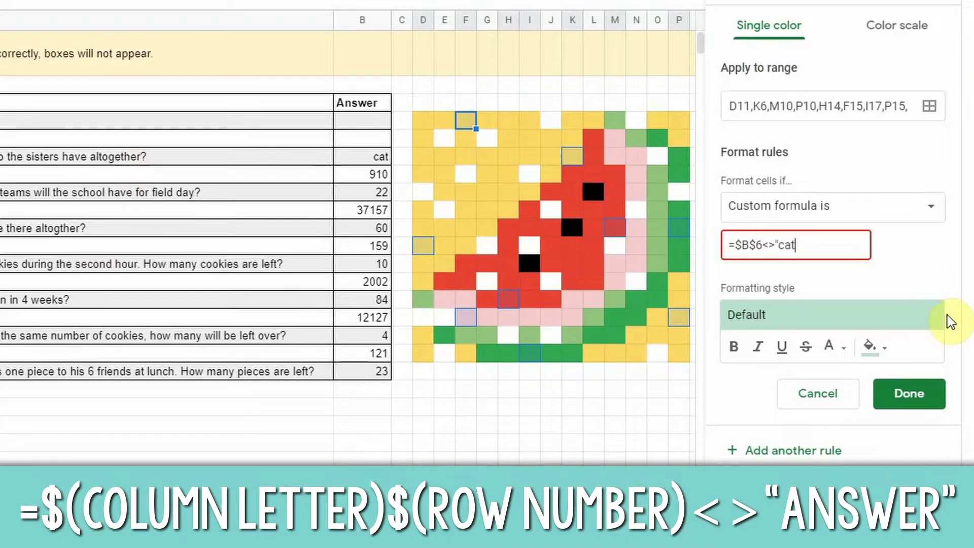
{"action": "type", "text": "\""}
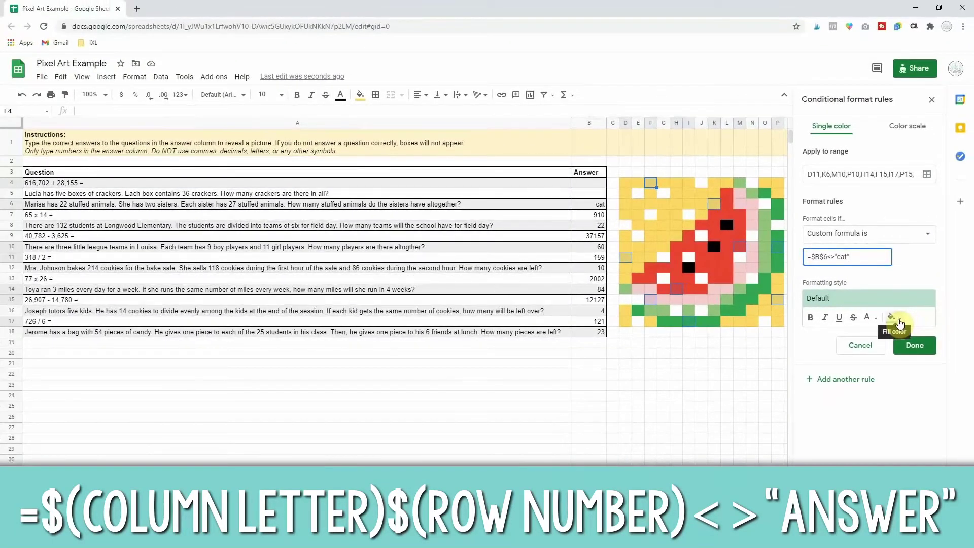
Step: Give the B6 rule a white fill and save it, and clear the answer in B6 to test it
{"action": "left_click", "coordinate": [891, 317]}
{"action": "left_click", "coordinate": [898, 349]}
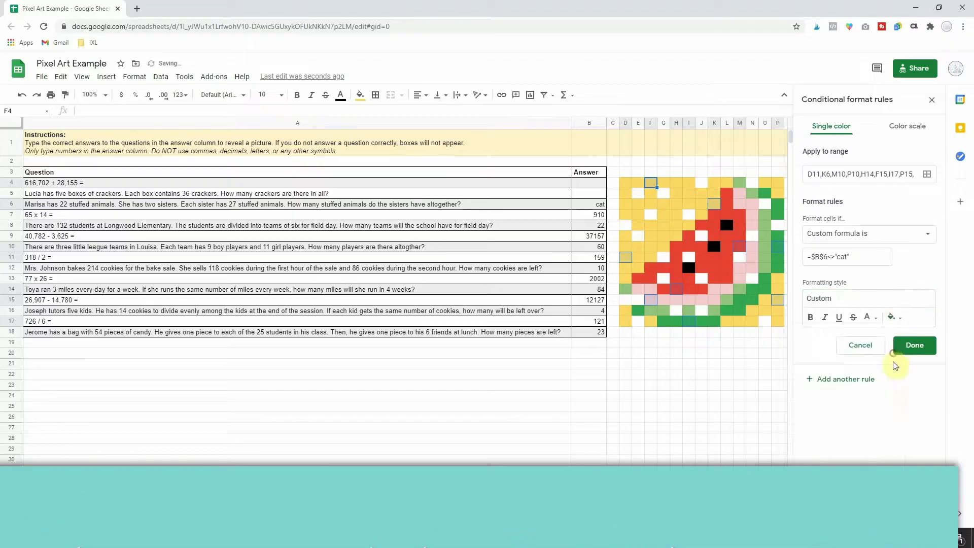
{"action": "left_click", "coordinate": [915, 345]}
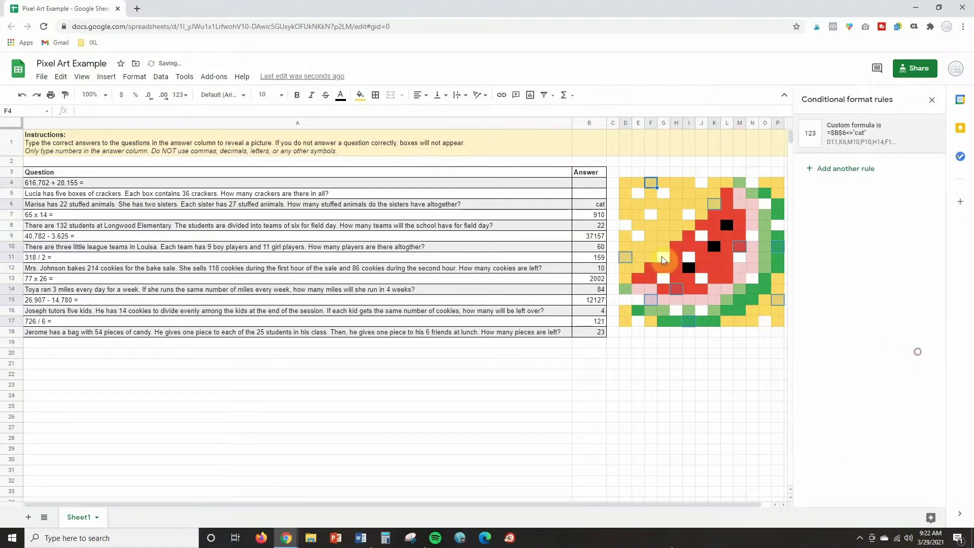
{"action": "left_click", "coordinate": [599, 205]}
{"action": "key", "text": "Delete"}
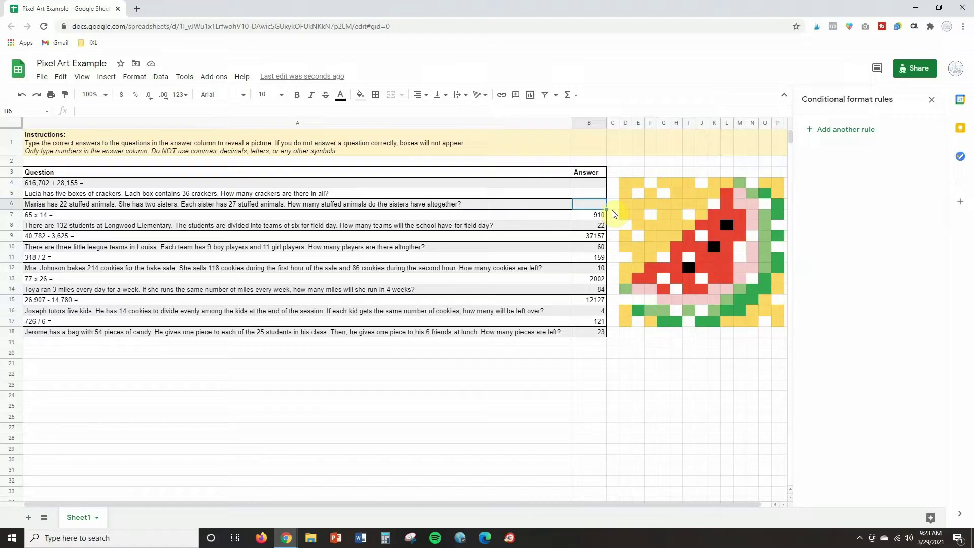
Step: Add a white-fill custom formula rule tied to B7 for scattered cells including H9, M7, P5, I6, D6 and E11, and clear B7
{"action": "key", "text": "ctrl+z"}
{"action": "key", "text": "ctrl+z"}
{"action": "key", "text": "ctrl+z"}
{"action": "key", "text": "ctrl+z"}
{"action": "key", "text": "ctrl+z"}
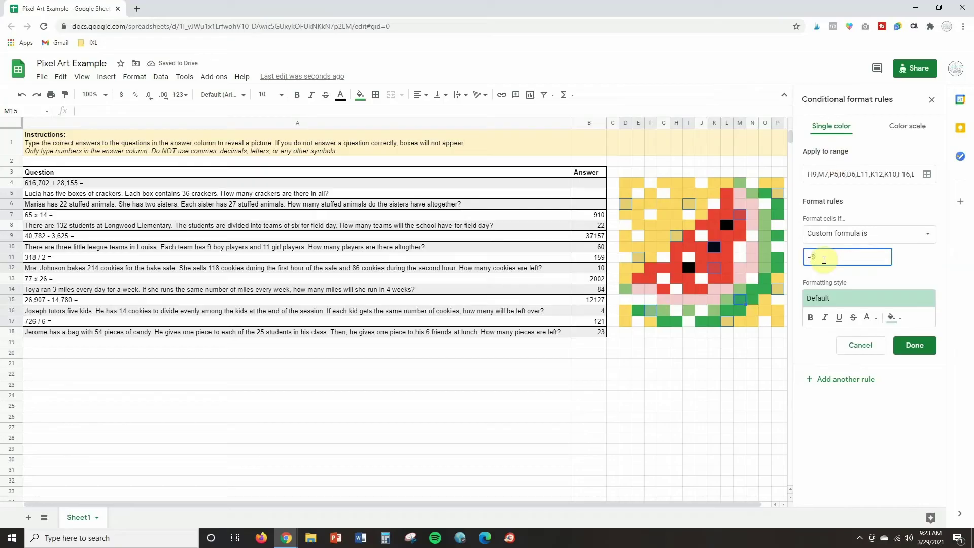
{"action": "key", "text": "ctrl+z"}
{"action": "key", "text": "ctrl+z"}
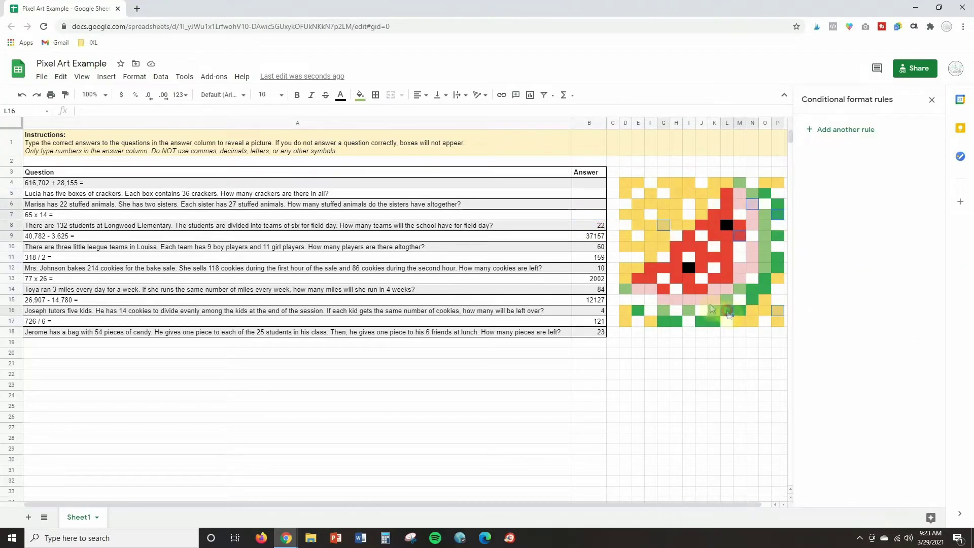
Step: Add a rule with the custom formula =$B$8<>22 for scattered picture cells including G8, M9, N6, P7, P16, L16, J15 and D16
{"action": "left_click", "coordinate": [830, 259]}
{"action": "key", "text": "ctrl+z"}
{"action": "key", "text": "ctrl+z"}
{"action": "key", "text": "ctrl+z"}
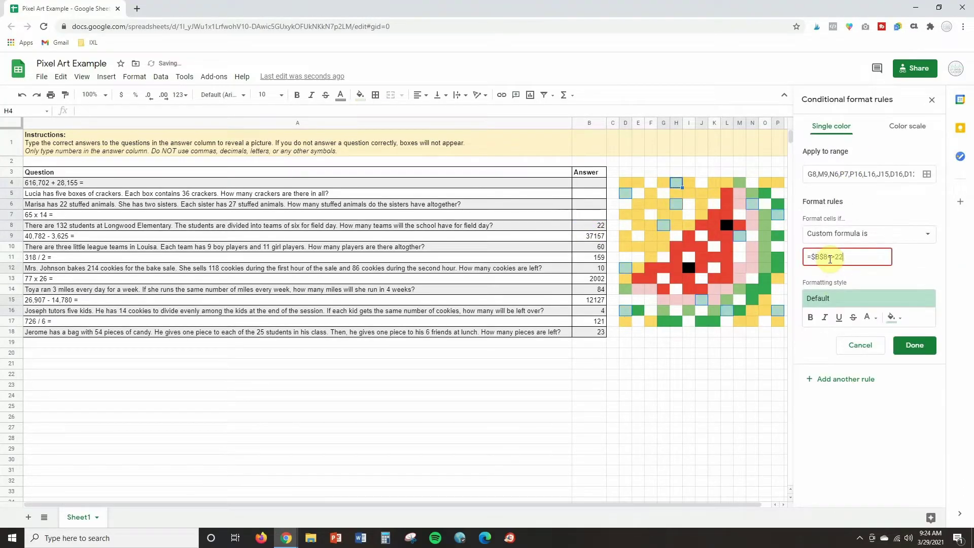
Step: Give the B8 rule a white fill and save it, add the matching rule for B9, and clear both answers
{"action": "key", "text": "ctrl+z"}
{"action": "key", "text": "ctrl+z"}
{"action": "key", "text": "ctrl+z"}
{"action": "key", "text": "ctrl+z"}
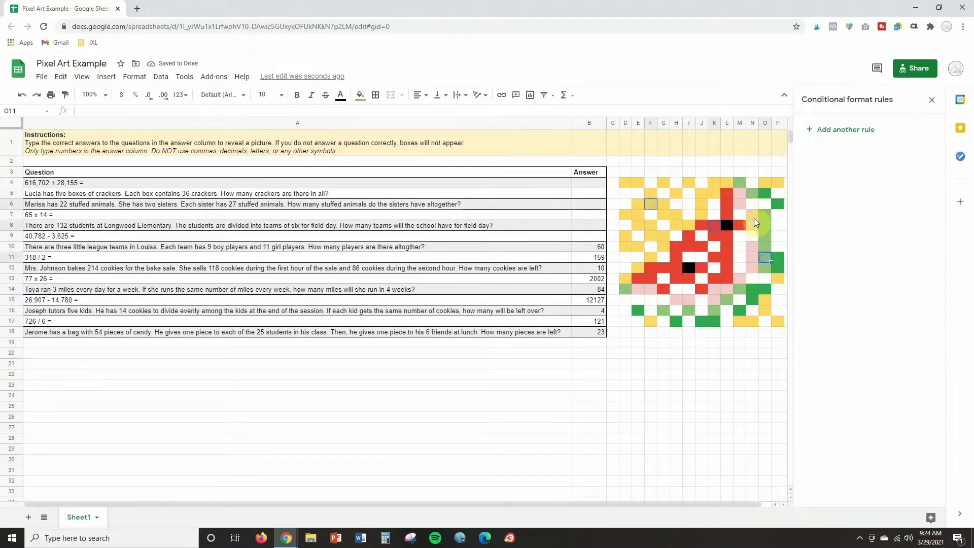
Step: Add a white-fill rule with the custom formula =$B$10<>60 for cells including F6, K8, O11, N7, H13, G16 and M17, and clear B10
{"action": "key", "text": "ctrl+z"}
{"action": "key", "text": "ctrl+z"}
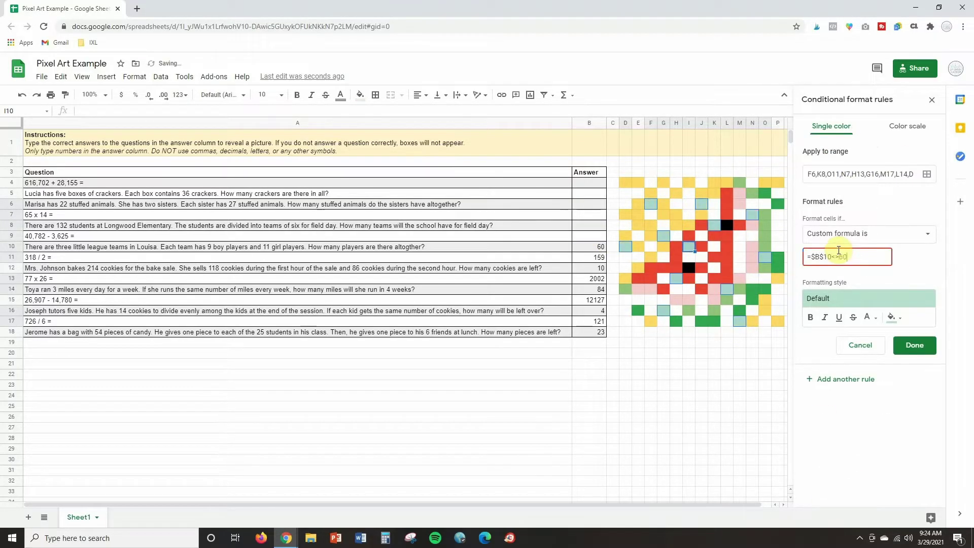
{"action": "key", "text": "ctrl+z"}
{"action": "key", "text": "ctrl+z"}
{"action": "key", "text": "ctrl+z"}
{"action": "key", "text": "ctrl+z"}
{"action": "key", "text": "ctrl+z"}
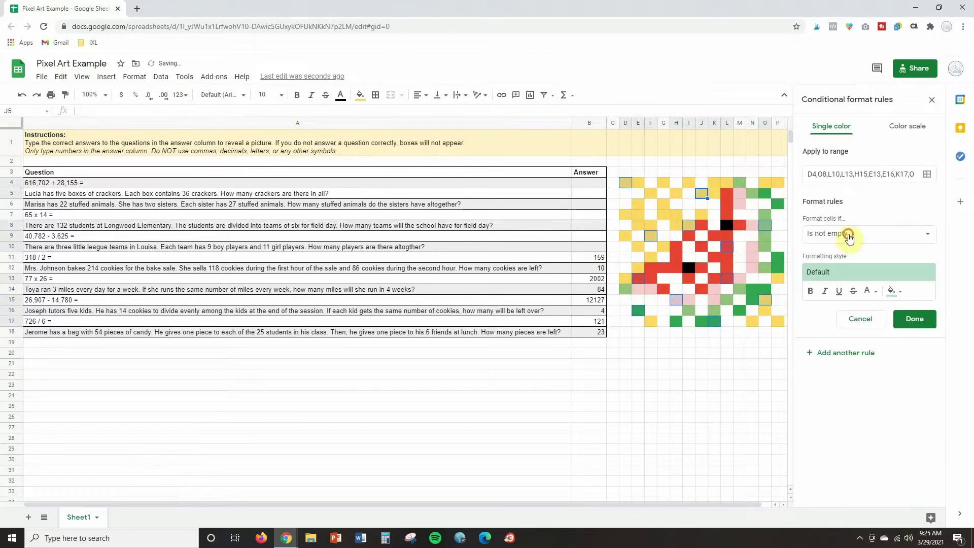
Step: Complete a white-fill rule tied to B11 for cells including D4, O8, L10, L13, H15, E13 and K17, and clear B11
{"action": "key", "text": "ctrl+z"}
{"action": "key", "text": "ctrl+z"}
{"action": "key", "text": "ctrl+z"}
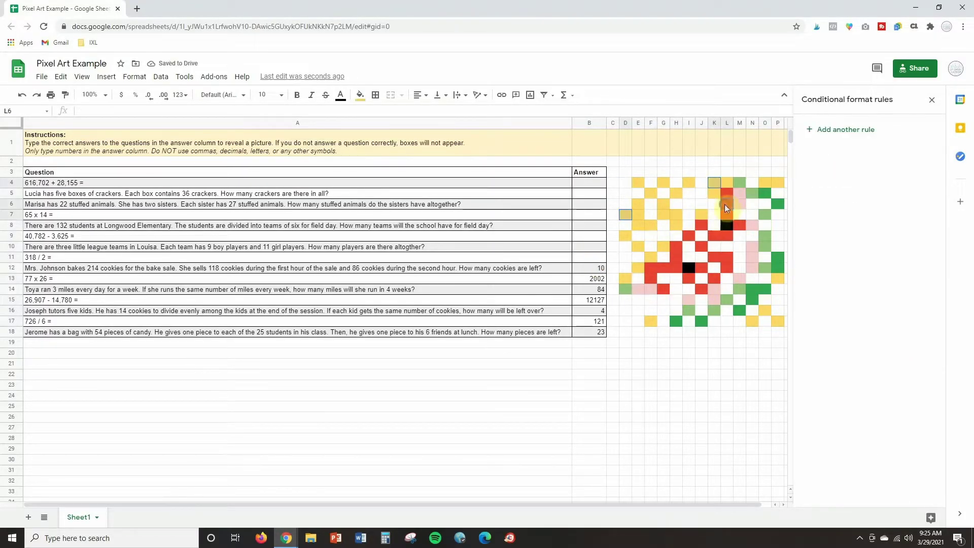
Step: Add a white-fill rule with the custom formula =$B$12<>10 for cells including D7, K4, L6, H11, F13, D14 and I15, and clear B12
{"action": "key", "text": "ctrl+z"}
{"action": "key", "text": "ctrl+z"}
{"action": "key", "text": "ctrl+z"}
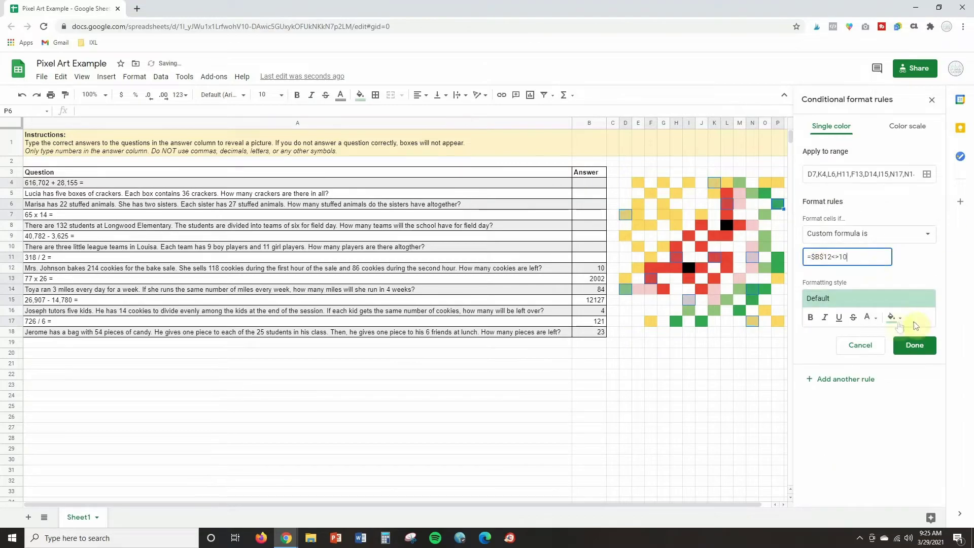
{"action": "key", "text": "ctrl+z"}
{"action": "key", "text": "ctrl+z"}
{"action": "key", "text": "ctrl+z"}
{"action": "key", "text": "ctrl+z"}
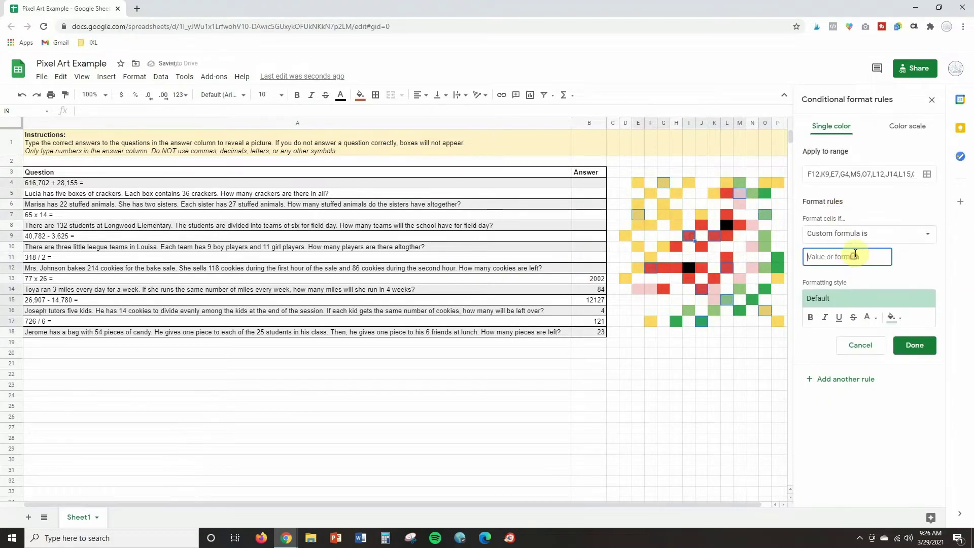
Step: Complete a white-fill custom formula rule tied to B13 for cells including F12, K9, E7, G4, M5, O7 and L12, and clear B13
{"action": "key", "text": "ctrl+z"}
{"action": "key", "text": "ctrl+z"}
{"action": "key", "text": "ctrl+z"}
{"action": "key", "text": "ctrl+z"}
{"action": "key", "text": "ctrl+z"}
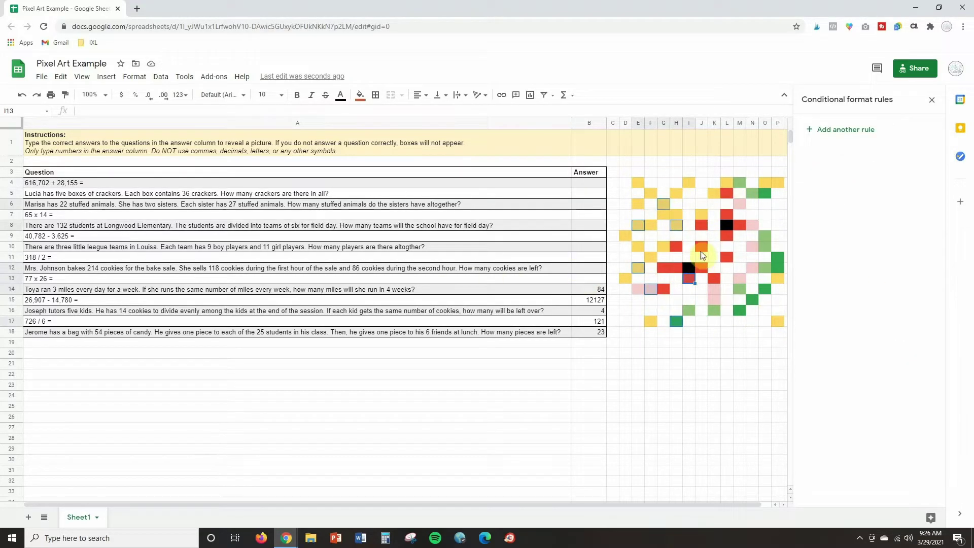
Step: Add a white-fill rule with the custom formula =$B$14<>84 for cells including E8, G6, H8, E12, F14, H17 and I13, and clear B14
{"action": "key", "text": "ctrl+z"}
{"action": "key", "text": "ctrl+z"}
{"action": "key", "text": "ctrl+z"}
{"action": "key", "text": "ctrl+z"}
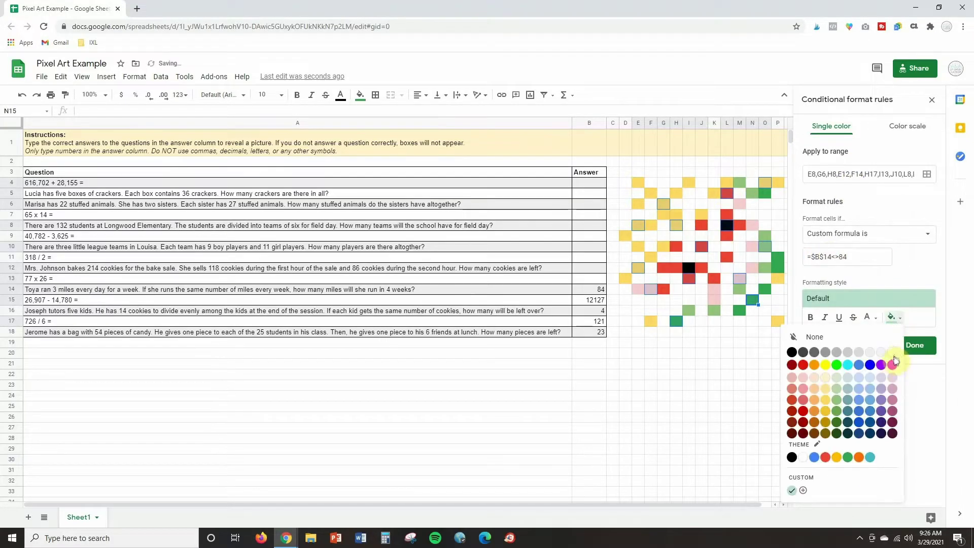
{"action": "key", "text": "ctrl+z"}
{"action": "key", "text": "ctrl+z"}
{"action": "key", "text": "ctrl+z"}
{"action": "key", "text": "ctrl+z"}
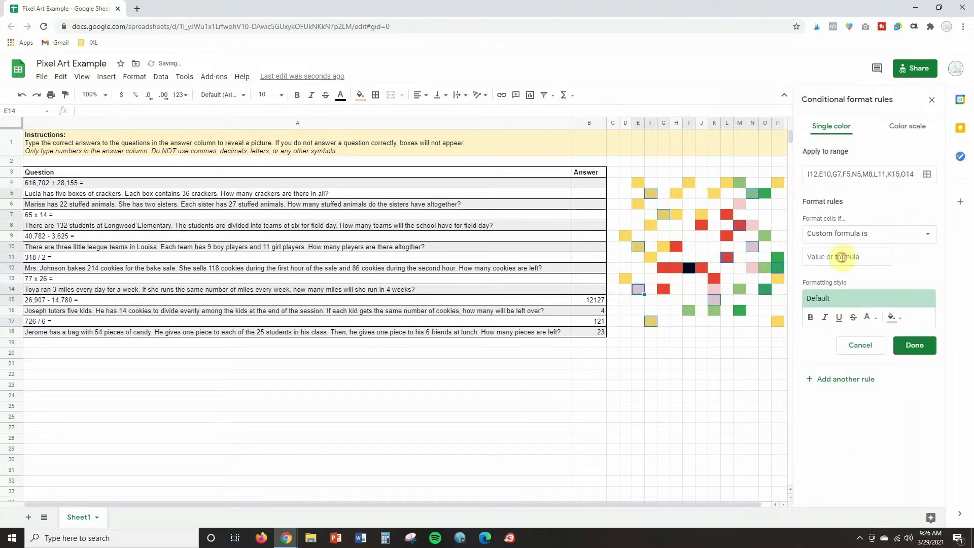
Step: Complete a white-fill custom formula rule tied to B15 for cells including I12, E10, G7, F5, N5, M8 and L11, and clear B15
{"action": "key", "text": "ctrl+z"}
{"action": "key", "text": "ctrl+z"}
{"action": "key", "text": "ctrl+z"}
{"action": "key", "text": "ctrl+z"}
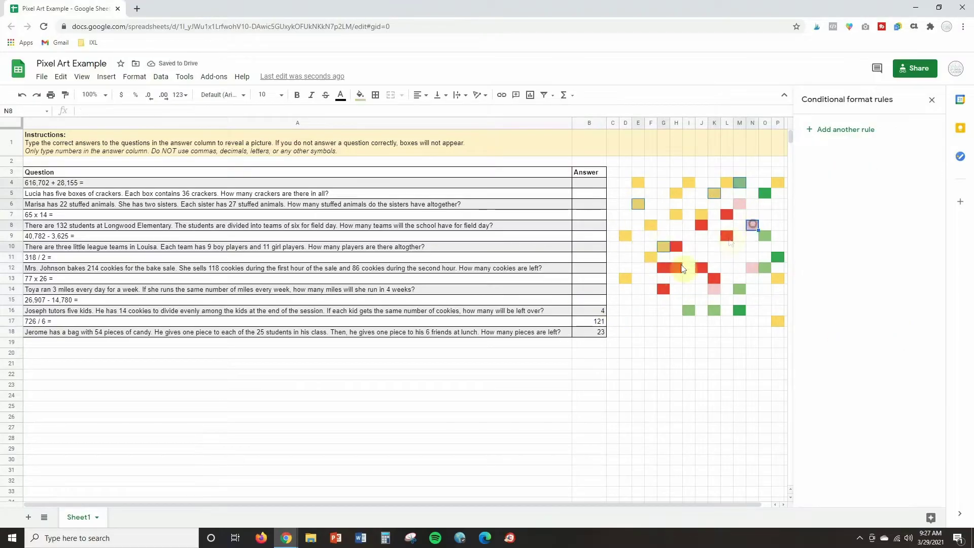
Step: Add a white-fill rule with the custom formula =$B$16<>4 for cells including G10, E6, K5, M4, N8, H12 and I16, and clear B16
{"action": "key", "text": "ctrl+z"}
{"action": "key", "text": "ctrl+z"}
{"action": "key", "text": "ctrl+z"}
{"action": "key", "text": "ctrl+z"}
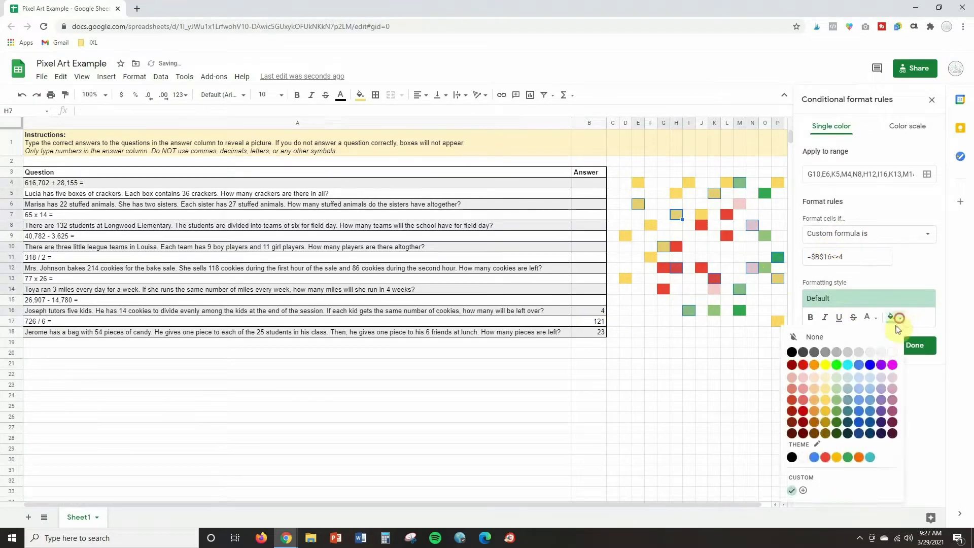
{"action": "key", "text": "ctrl+z"}
{"action": "key", "text": "ctrl+z"}
{"action": "key", "text": "ctrl+z"}
{"action": "key", "text": "ctrl+z"}
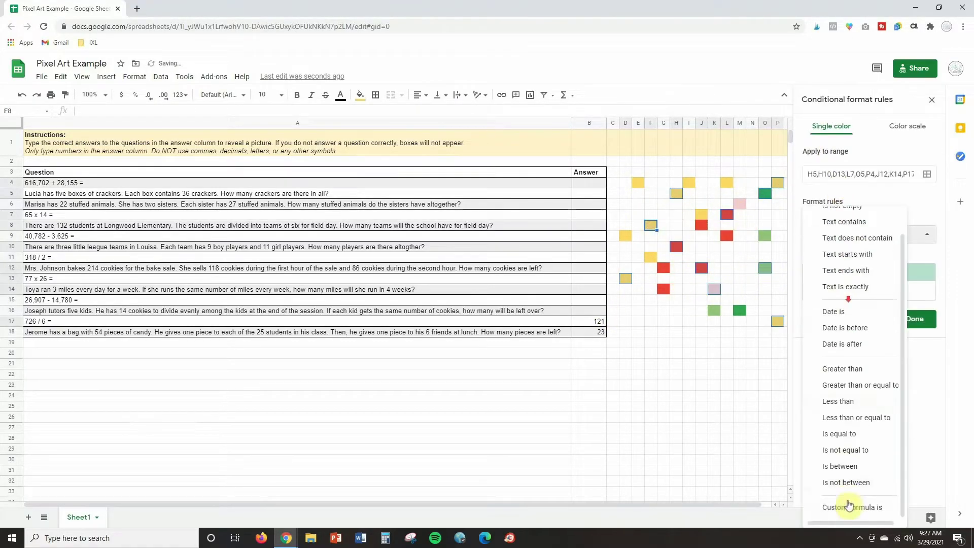
Step: Complete a white-fill custom formula rule tied to B17 for cells including H5, H10, D13, L7, O5, P4 and J12, and clear B17
{"action": "key", "text": "ctrl+z"}
{"action": "key", "text": "ctrl+z"}
{"action": "key", "text": "ctrl+z"}
{"action": "key", "text": "ctrl+z"}
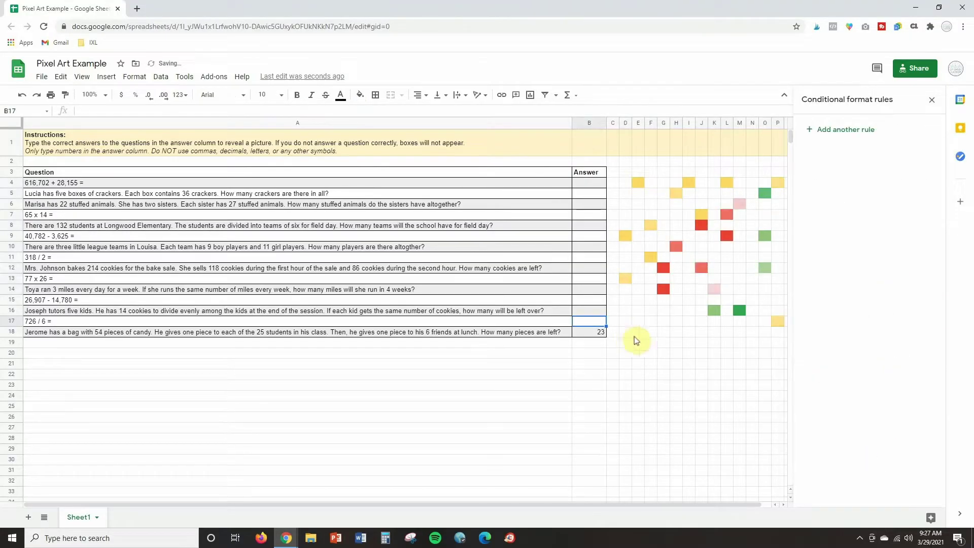
Step: Add a white-fill rule tied to B18 for the remaining picture cells, clear B18, and close the conditional formatting rules
{"action": "key", "text": "ctrl+z"}
{"action": "key", "text": "ctrl+z"}
{"action": "key", "text": "ctrl+z"}
{"action": "key", "text": "ctrl+z"}
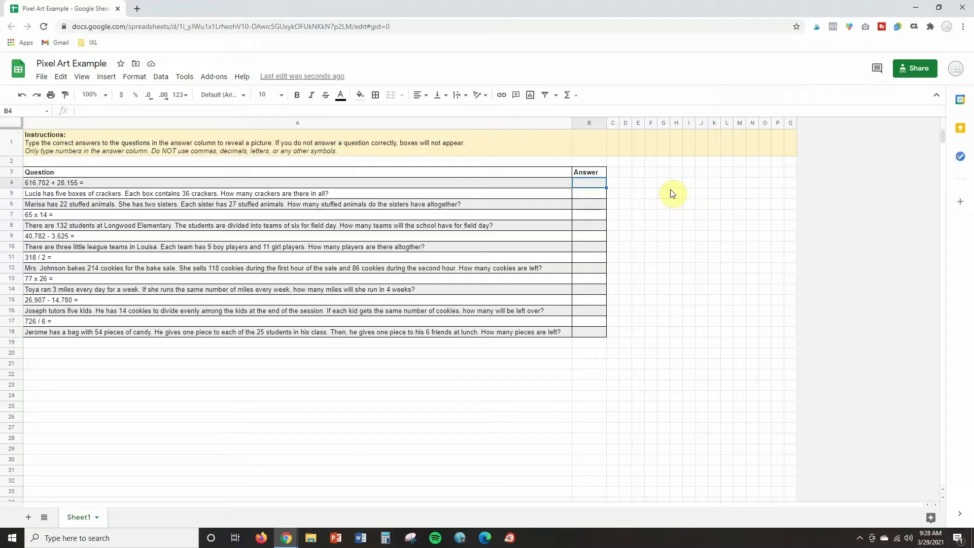
Step: Test the sheet by entering the answers 644817, 180, cat, 910 and 22 in B4 to B8
{"action": "type", "text": "644817"}
{"action": "key", "text": "Return"}
{"action": "type", "text": "180"}
{"action": "key", "text": "Return"}
{"action": "type", "text": "cat"}
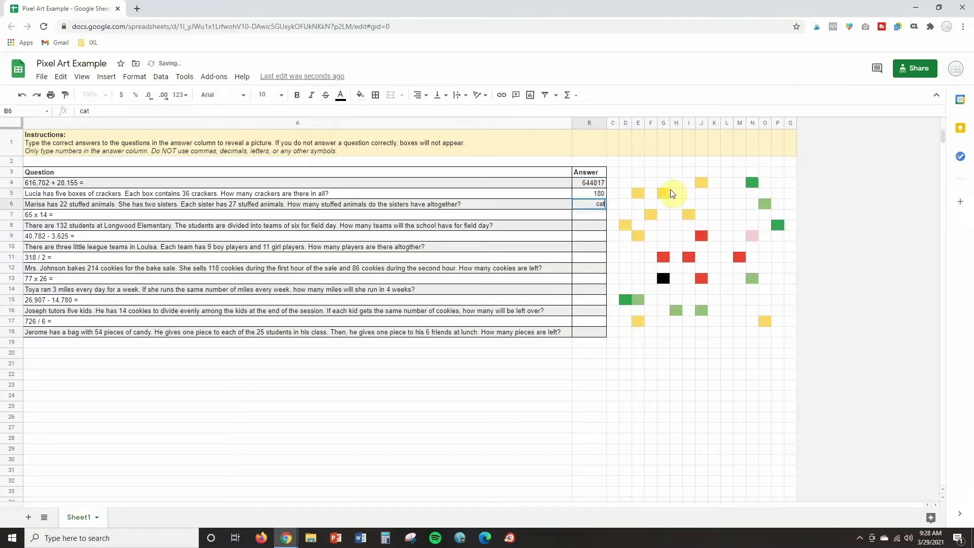
{"action": "key", "text": "Return"}
{"action": "type", "text": "910"}
{"action": "key", "text": "Return"}
{"action": "type", "text": "22"}
{"action": "key", "text": "Return"}
Step: Enter the answers 37157, 60, 159, 10 and 2002 in B9 to B13
{"action": "type", "text": "37"}
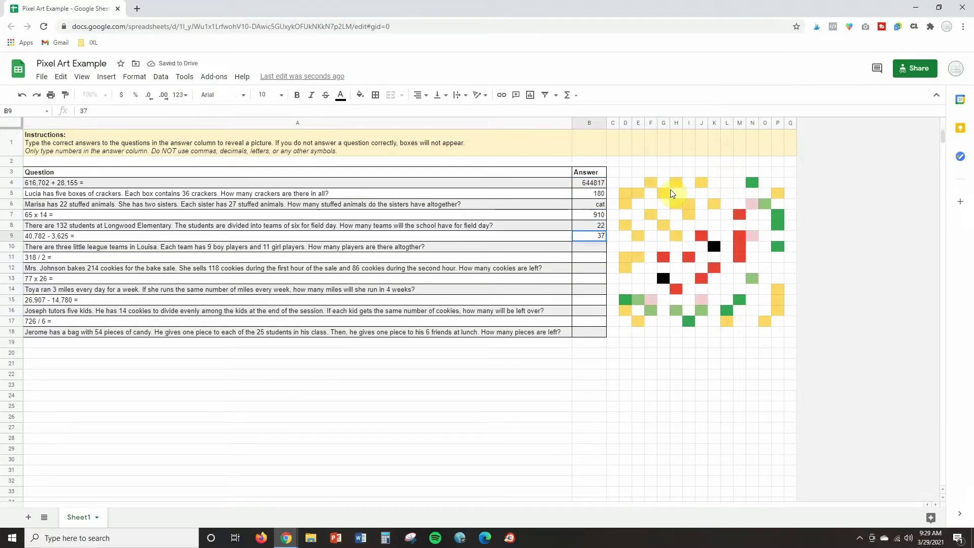
{"action": "type", "text": "157"}
{"action": "key", "text": "Return"}
{"action": "type", "text": "60"}
{"action": "key", "text": "Return"}
{"action": "type", "text": "159 10"}
{"action": "key", "text": "Return"}
{"action": "type", "text": "2002"}
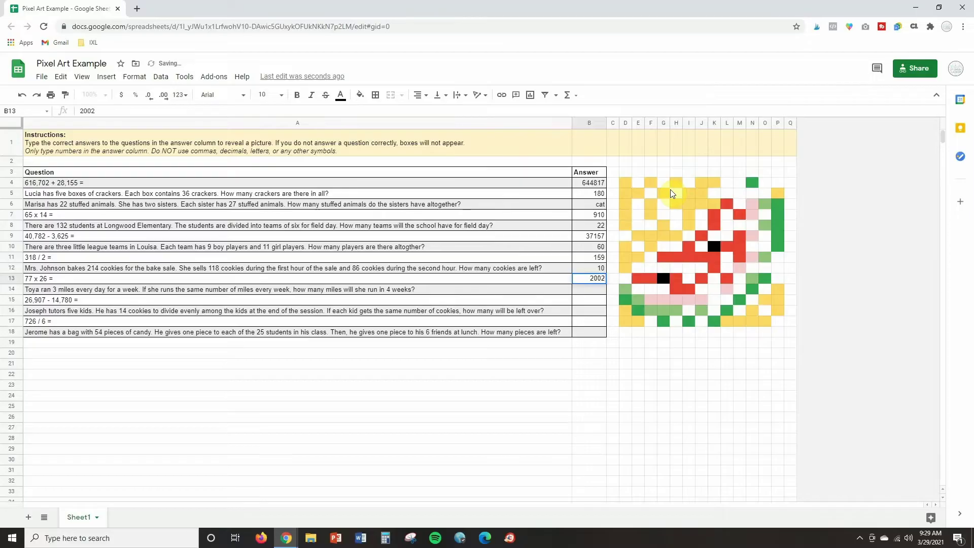
{"action": "key", "text": "Return"}
Step: Enter the remaining answers 84, 12127, 4, 121 and 23 in B14 to B18
{"action": "type", "text": "84"}
{"action": "key", "text": "Return"}
{"action": "type", "text": "12127"}
{"action": "key", "text": "Return"}
{"action": "type", "text": "4"}
{"action": "key", "text": "Return"}
{"action": "type", "text": "12"}
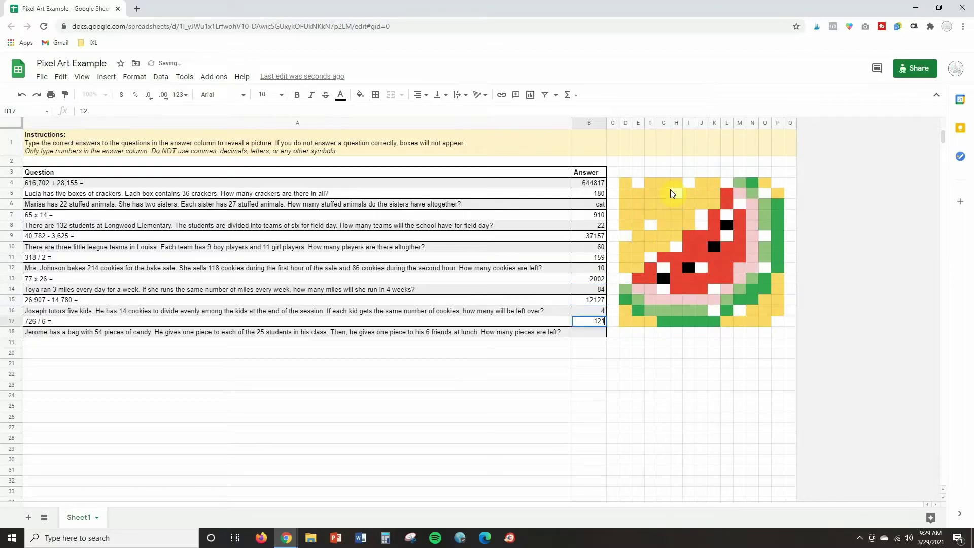
{"action": "type", "text": "1"}
{"action": "key", "text": "Return"}
{"action": "type", "text": "23"}
{"action": "key", "text": "Return"}
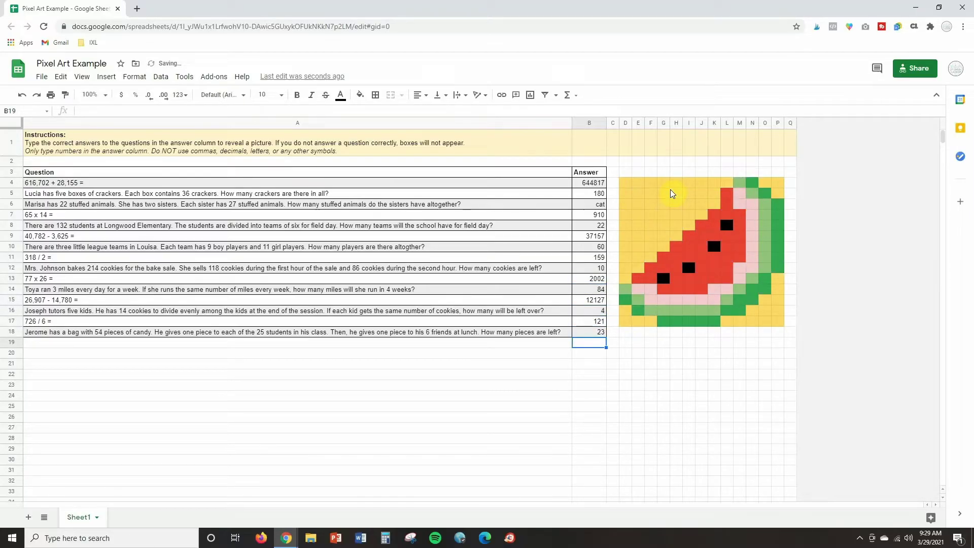